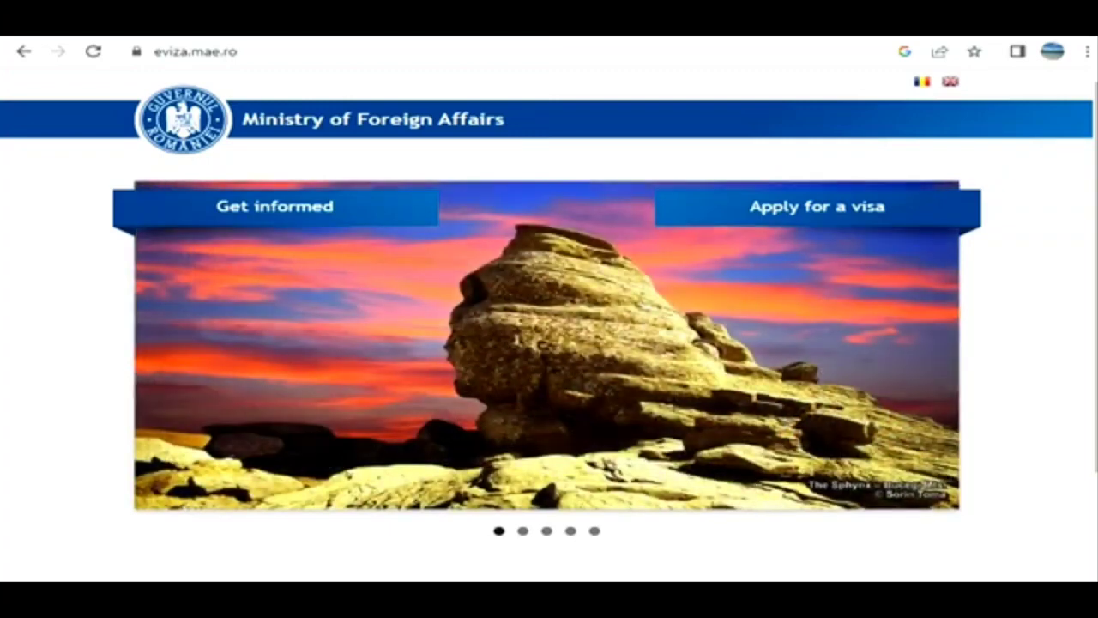
- Start a new visa application in English and read through the useful information for applicants
click(818, 207)
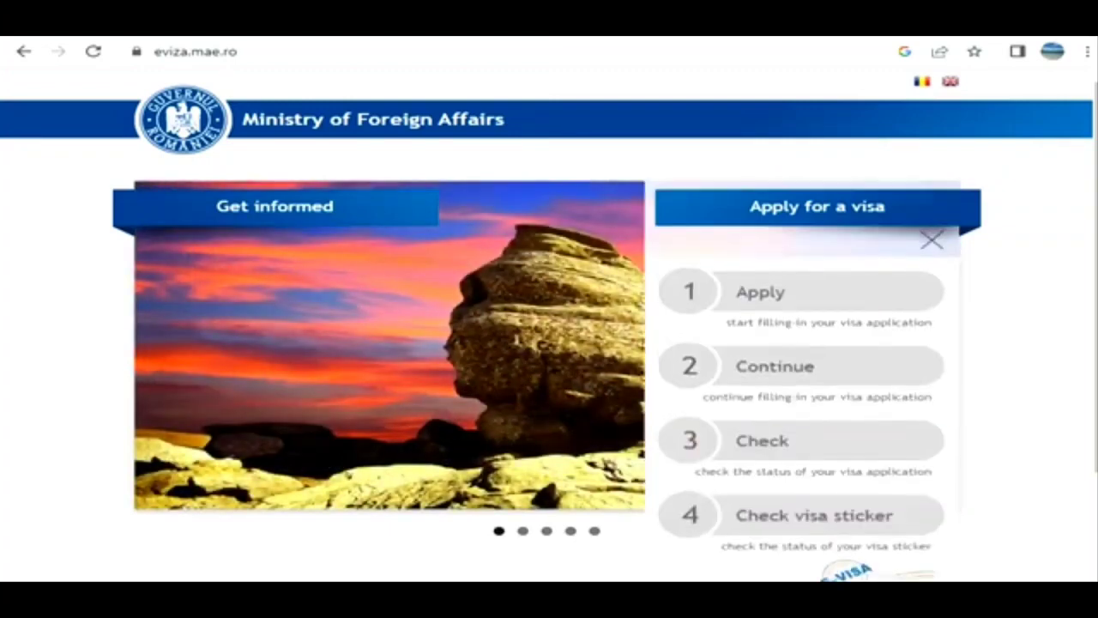
click(951, 81)
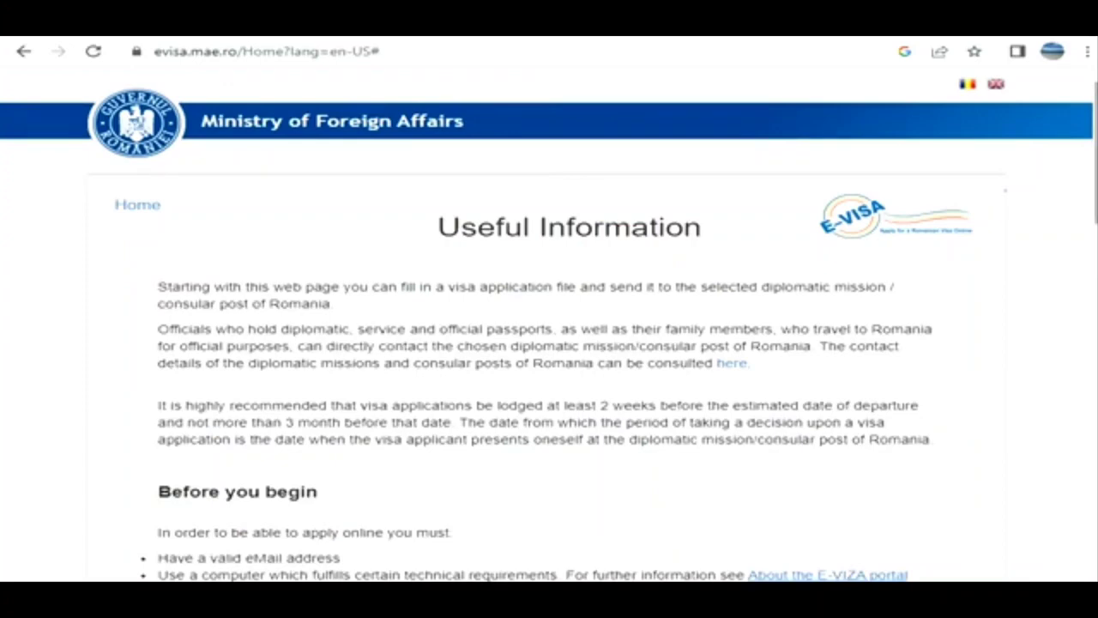
scroll(549, 323, down, 6)
scroll(549, 332, down, 2)
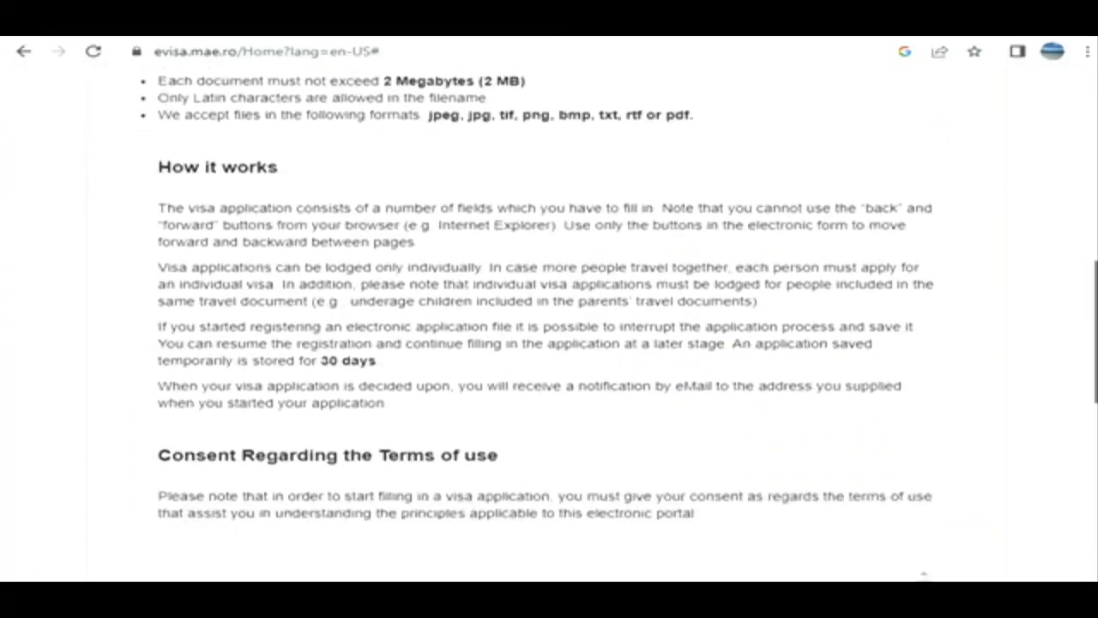
scroll(549, 331, up, 2)
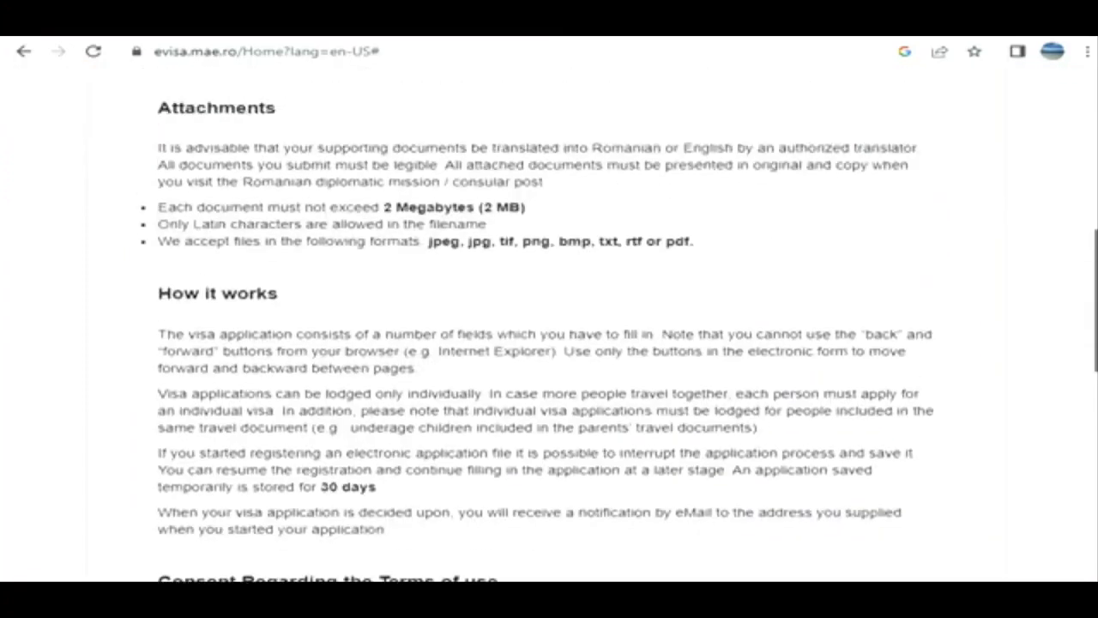
scroll(549, 326, down, 10)
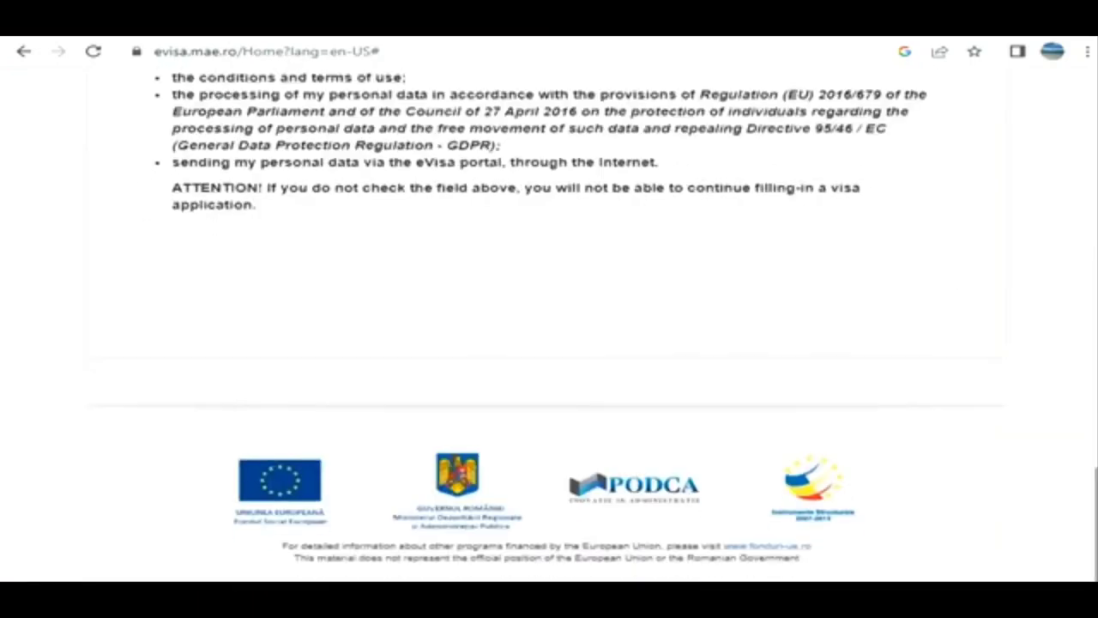
scroll(549, 326, up, 4)
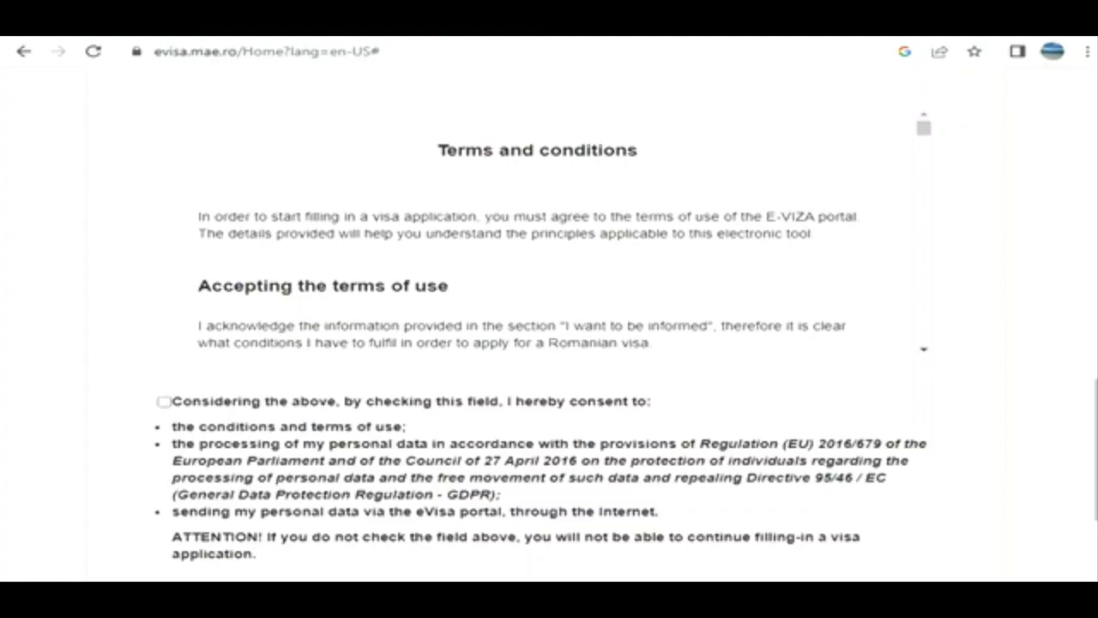
- Consent to the terms of use and personal data processing, and continue to the authentication page
click(164, 401)
scroll(549, 326, down, 4)
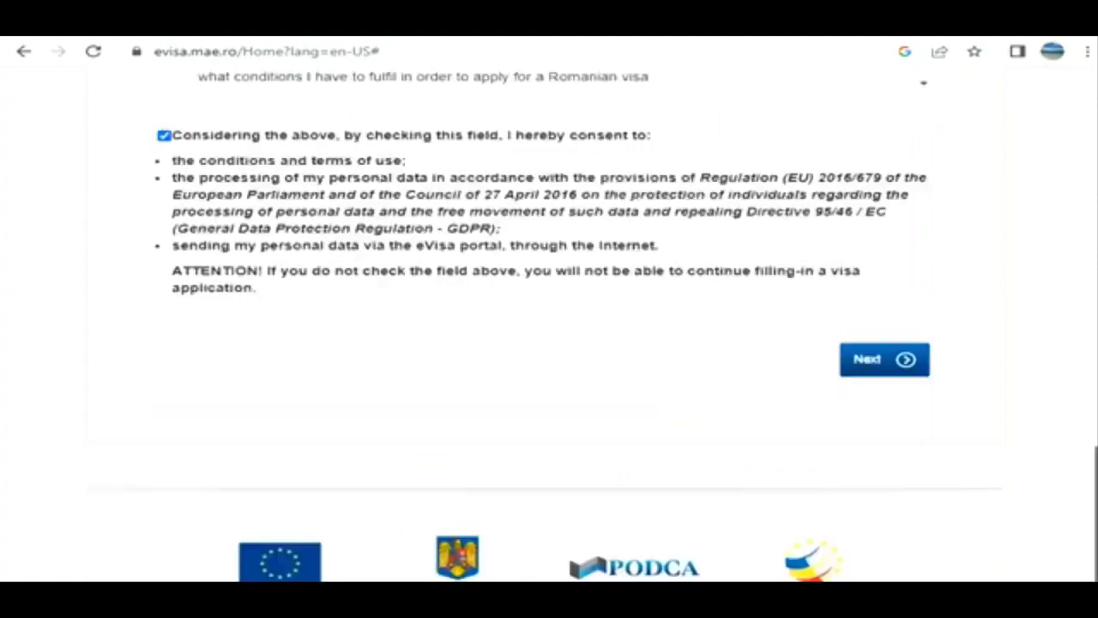
click(884, 296)
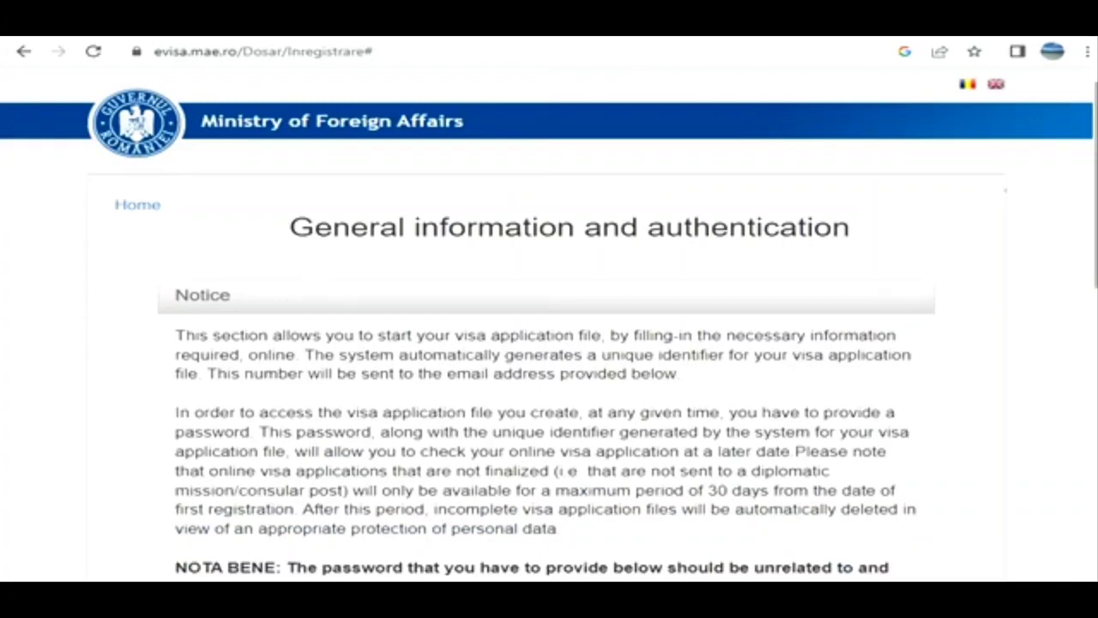
- Review the authentication notice, the sign-up fields and the form for entering the received file number
scroll(549, 326, down, 4)
scroll(549, 326, down, 1)
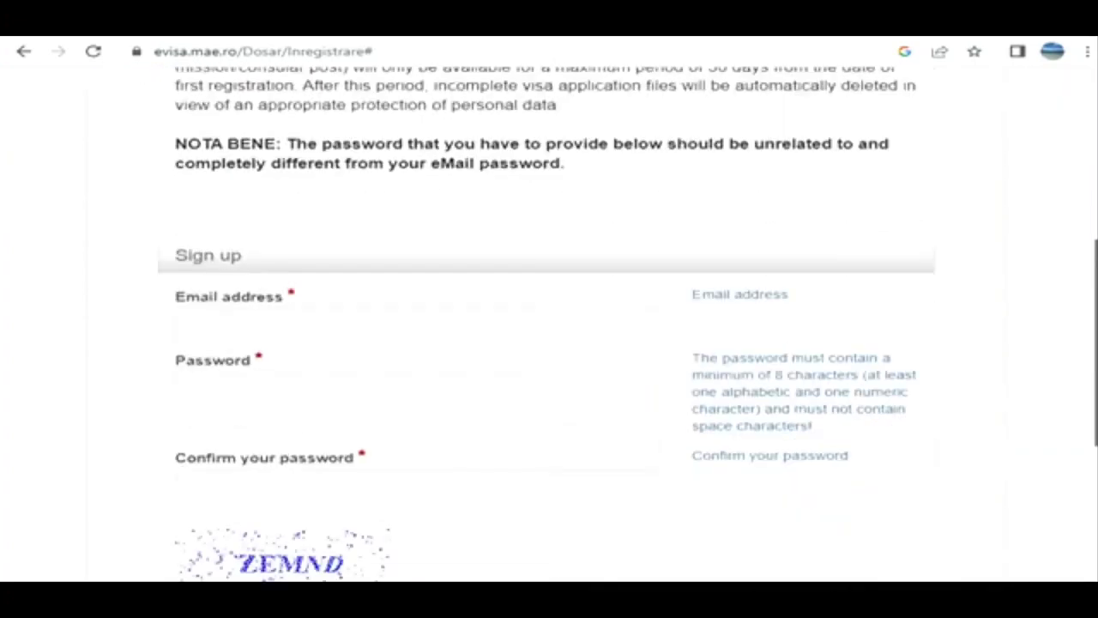
scroll(549, 326, down, 1)
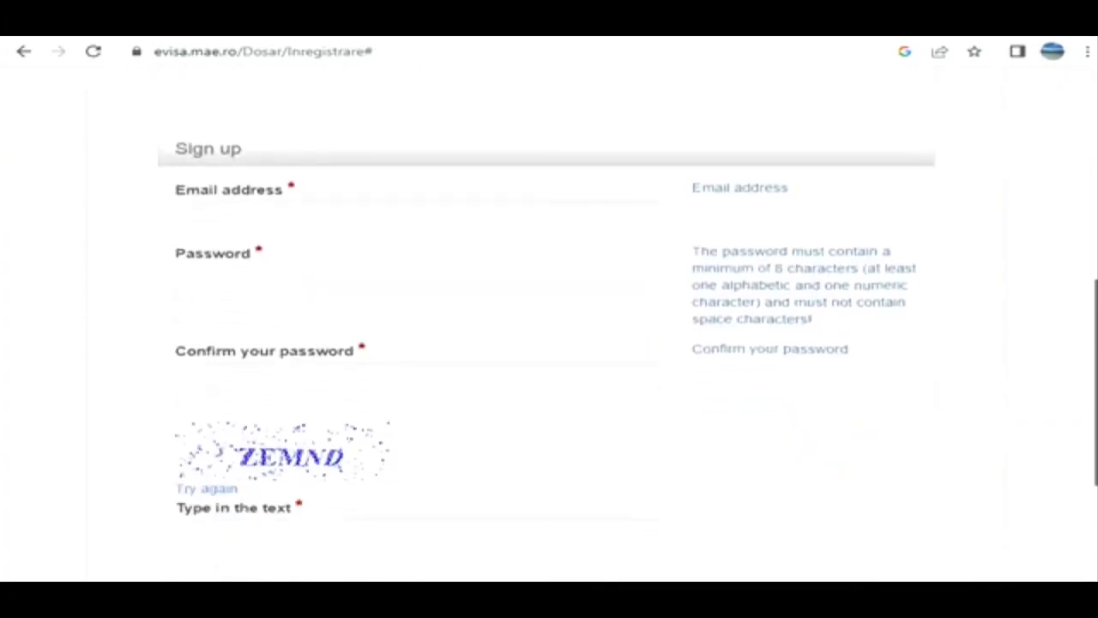
scroll(549, 326, down, 1)
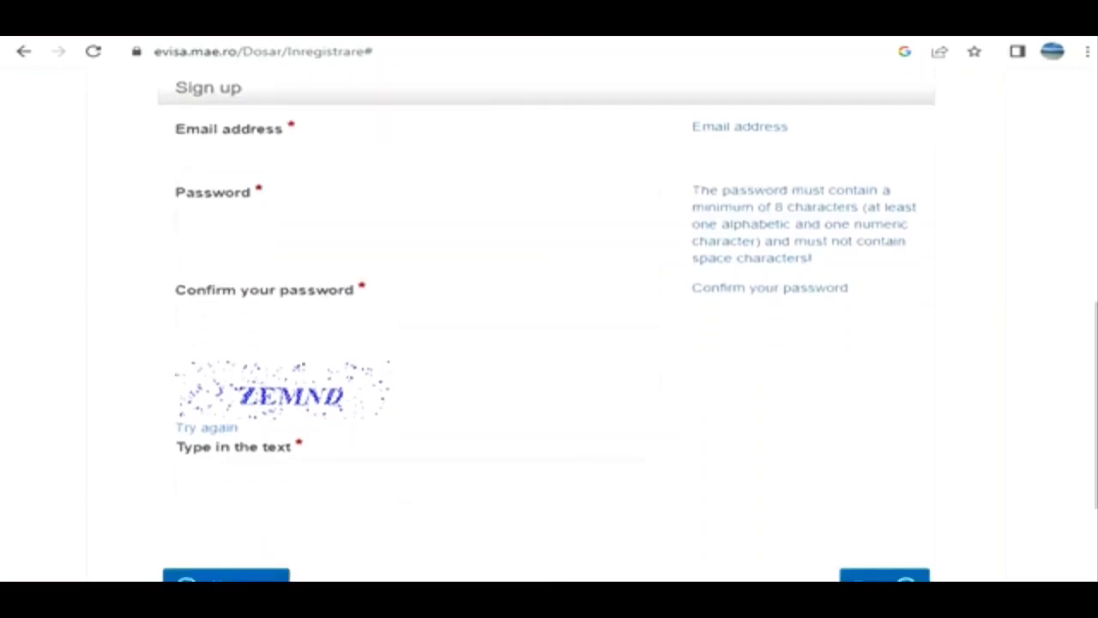
scroll(549, 327, down, 1)
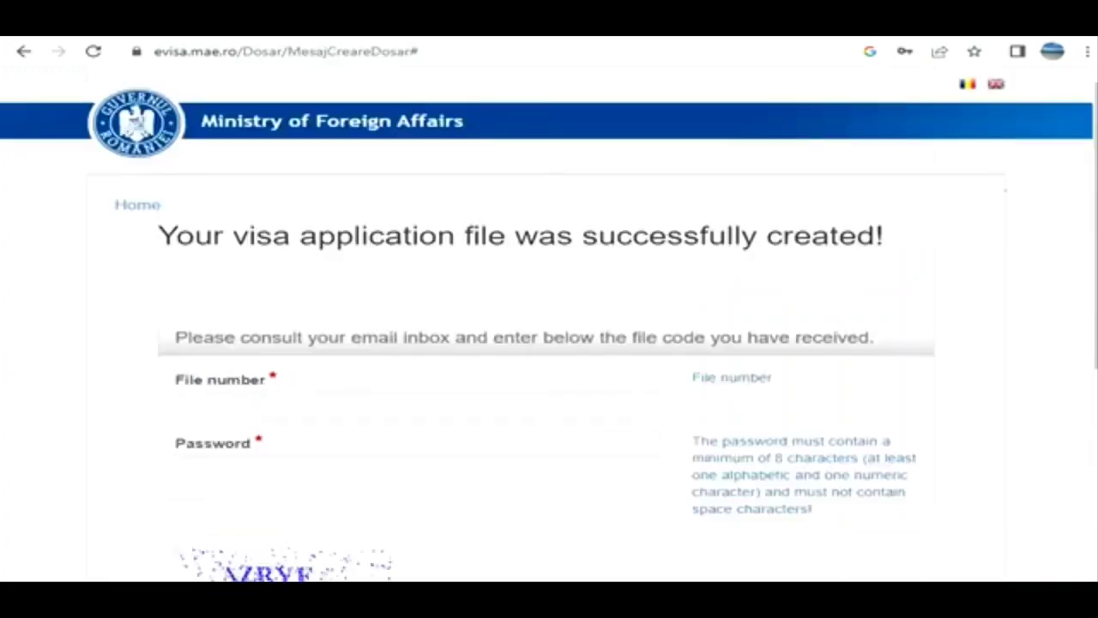
scroll(549, 326, down, 3)
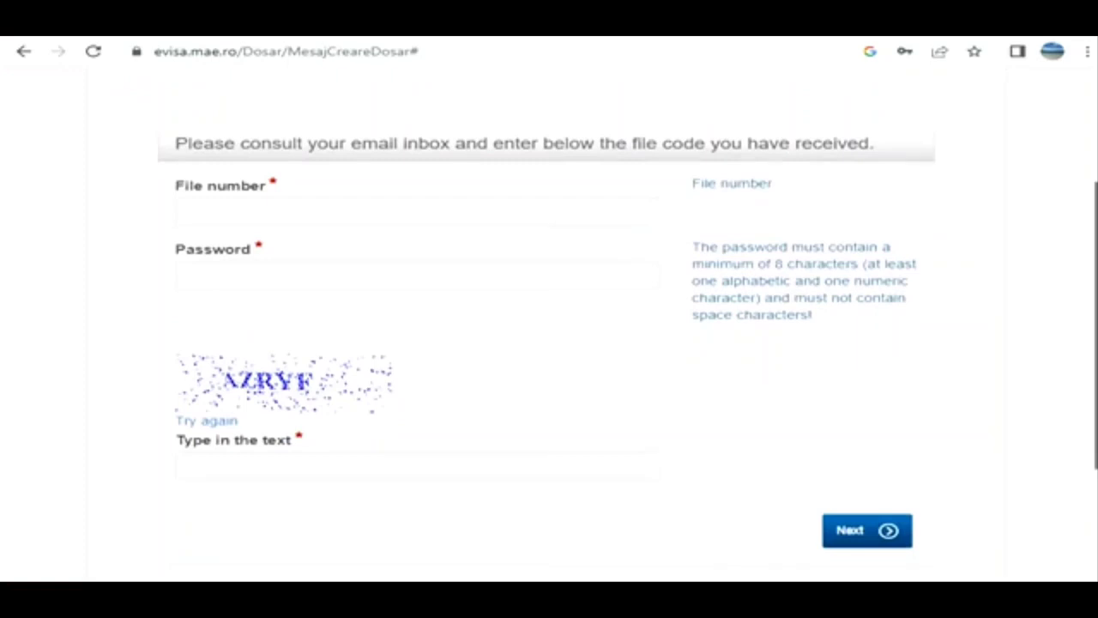
scroll(549, 326, up, 1)
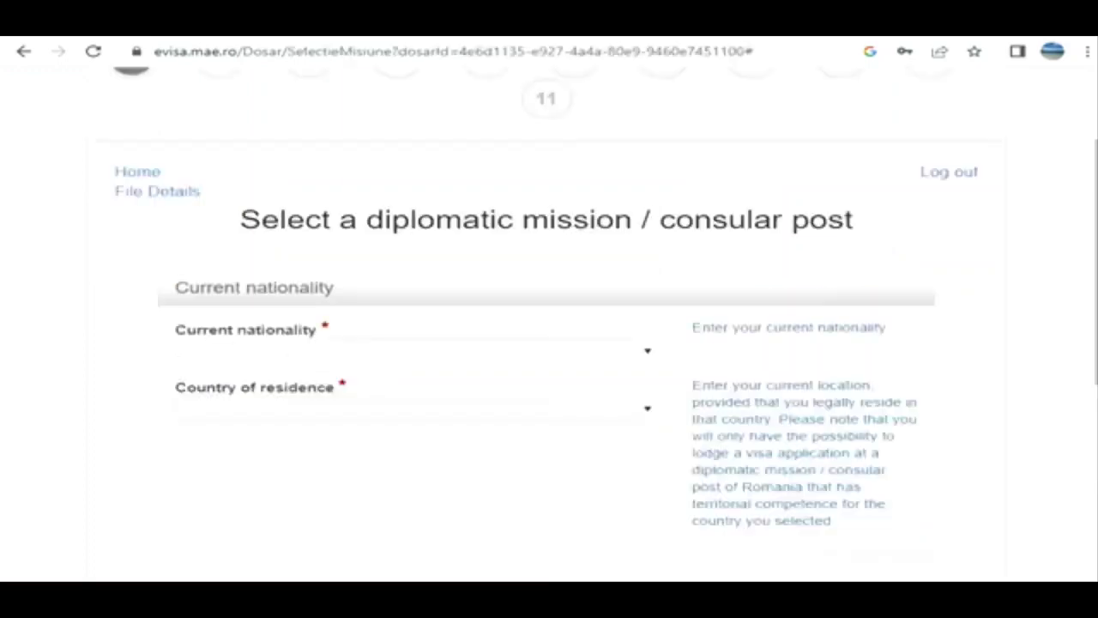
- Set both the current nationality and the country of residence to India
click(403, 351)
text(india)
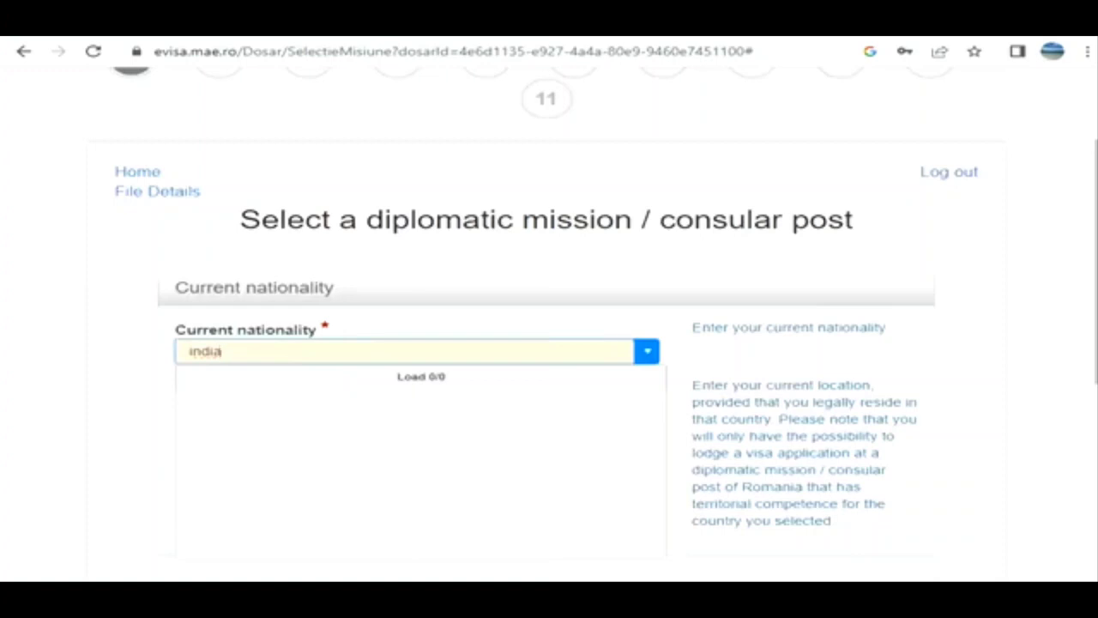
key(Return)
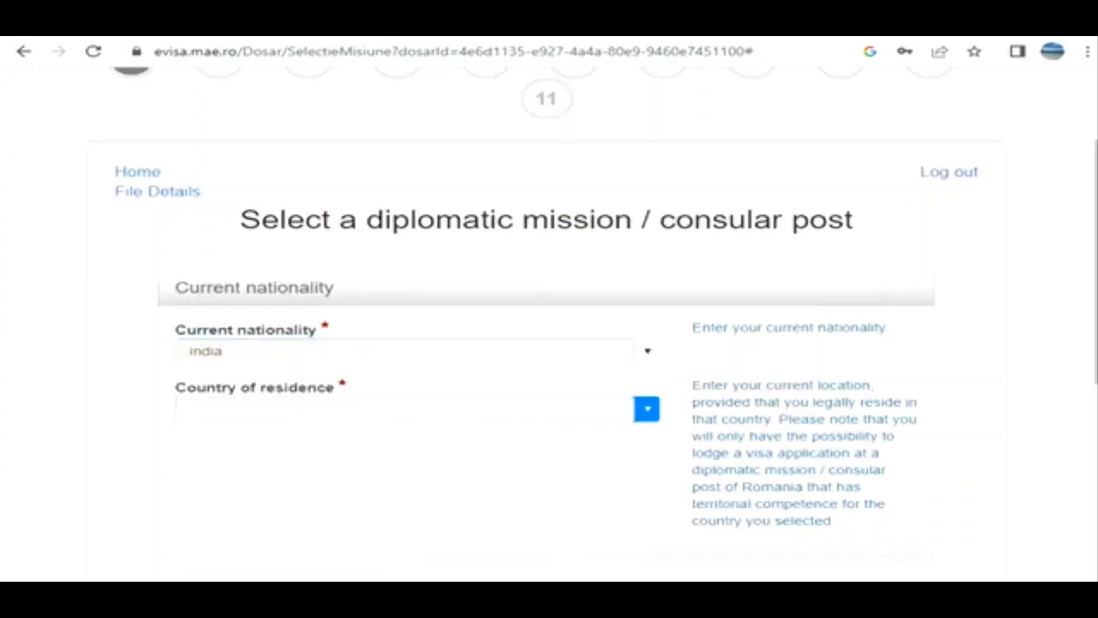
click(403, 408)
text(india)
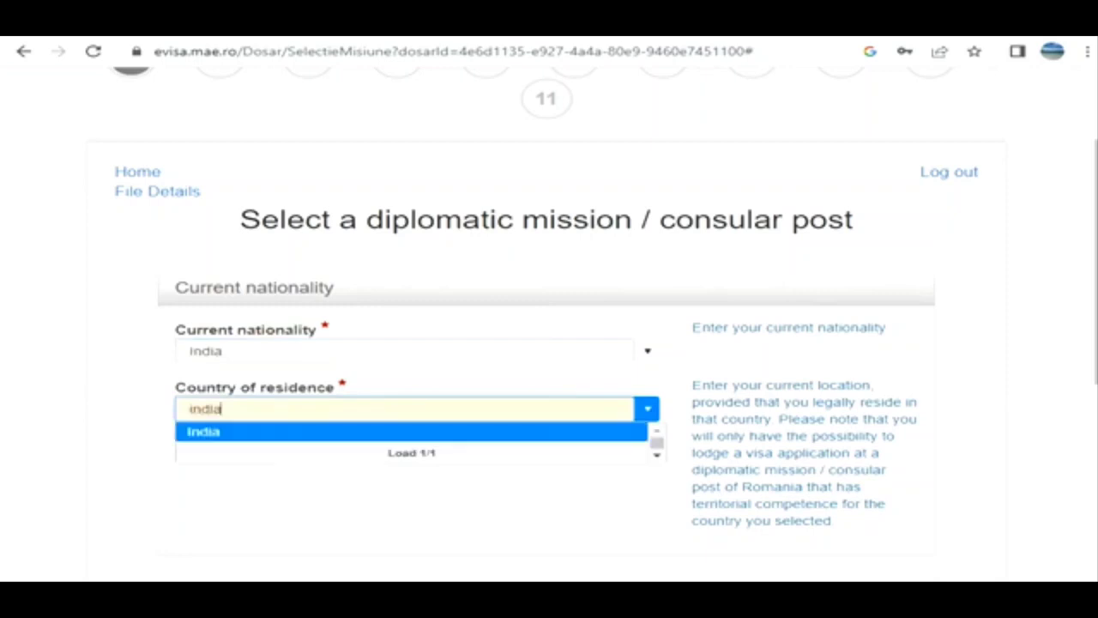
key(Return)
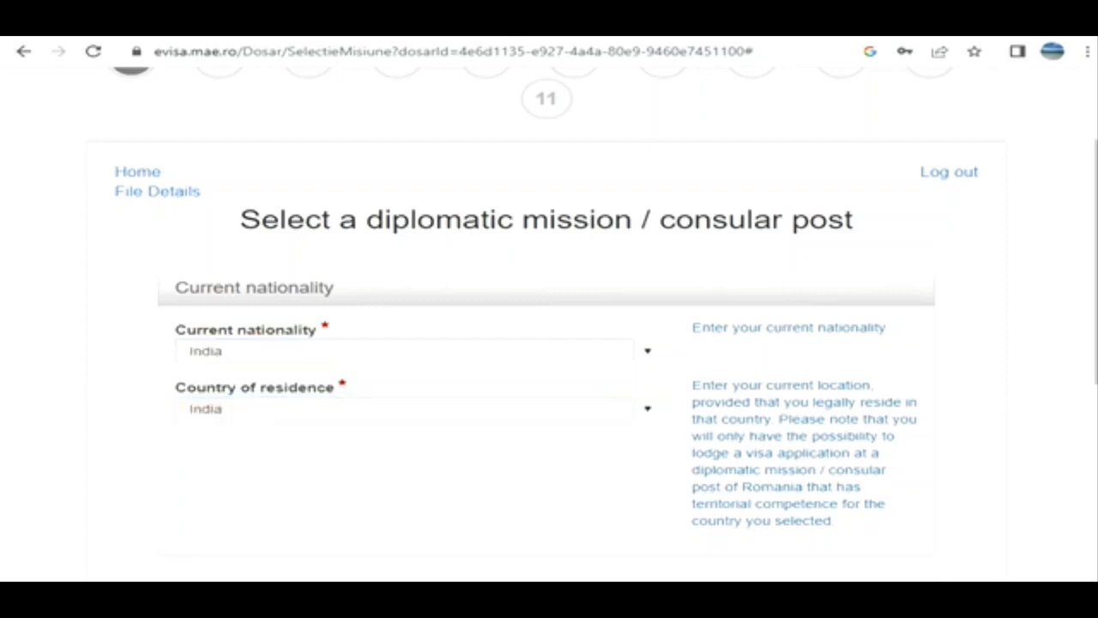
- Reselect India as the country of residence, with New Delhi as the diplomatic mission and Ordinary/National passport as the travel document
drag(1096, 262, 1096, 405)
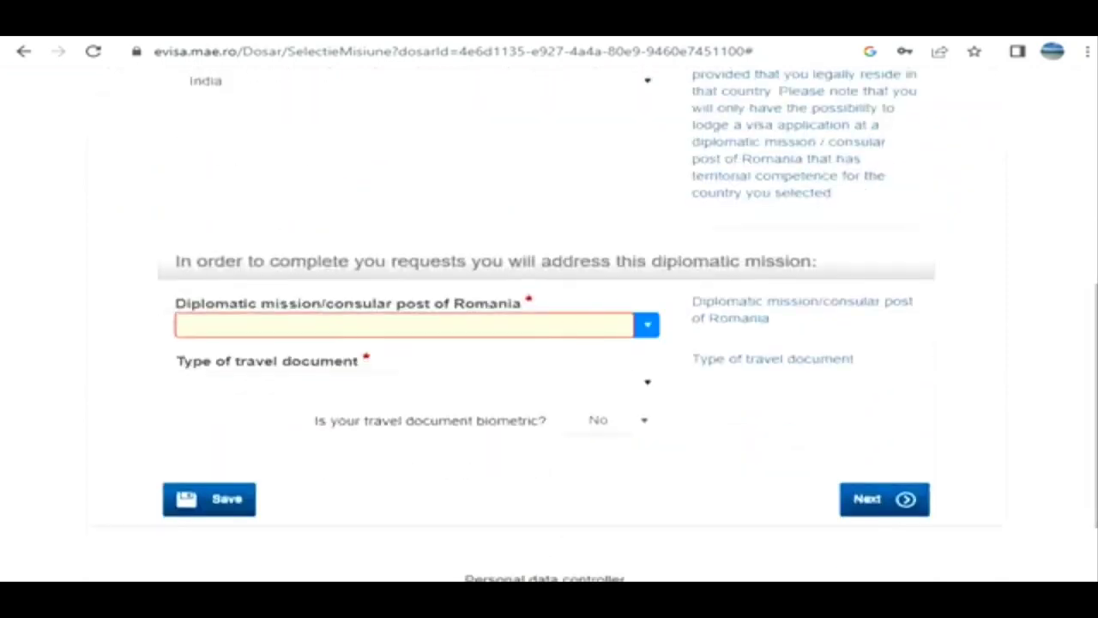
click(647, 325)
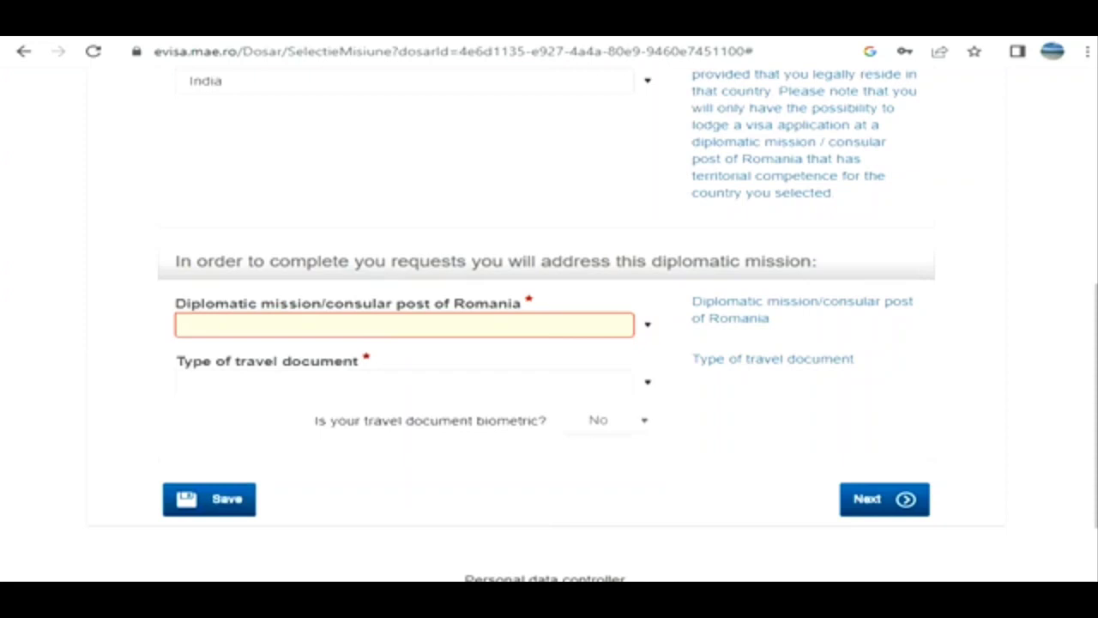
click(647, 324)
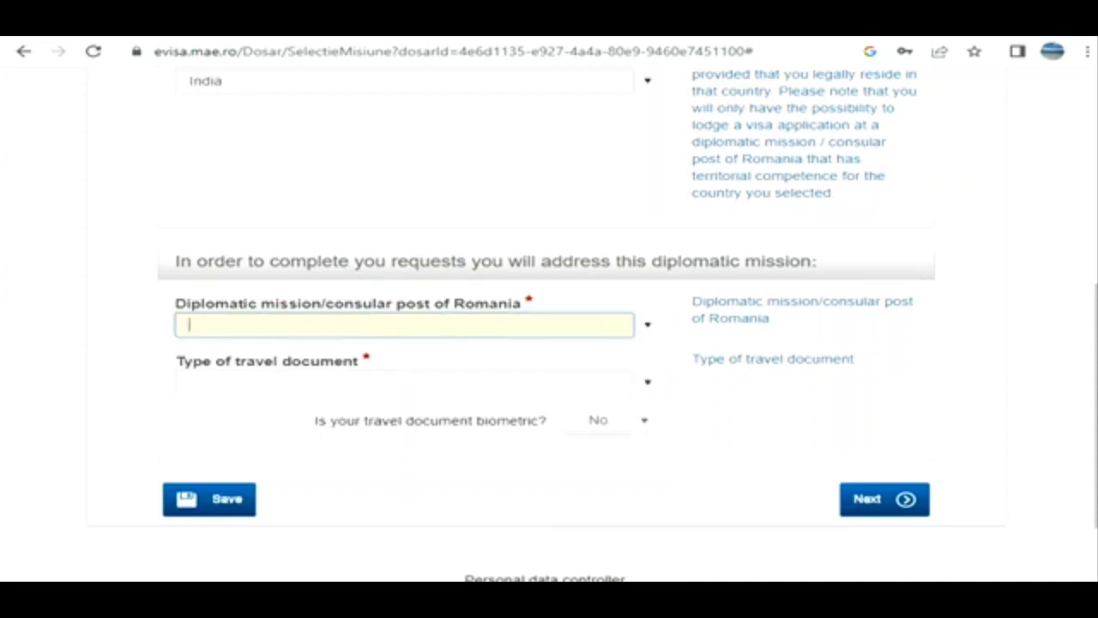
click(646, 324)
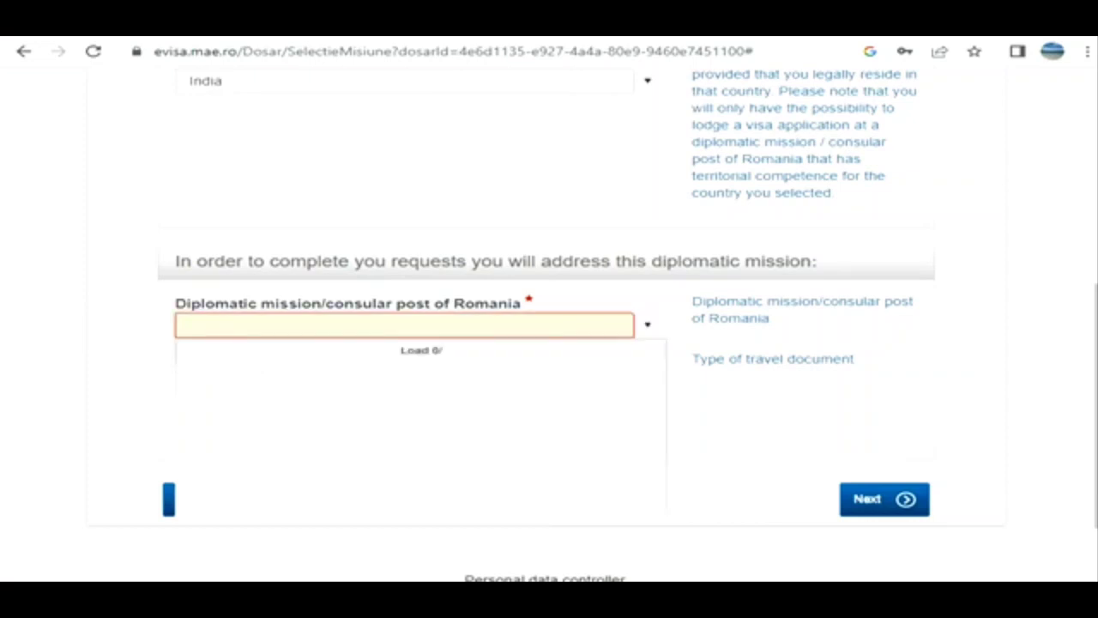
click(647, 81)
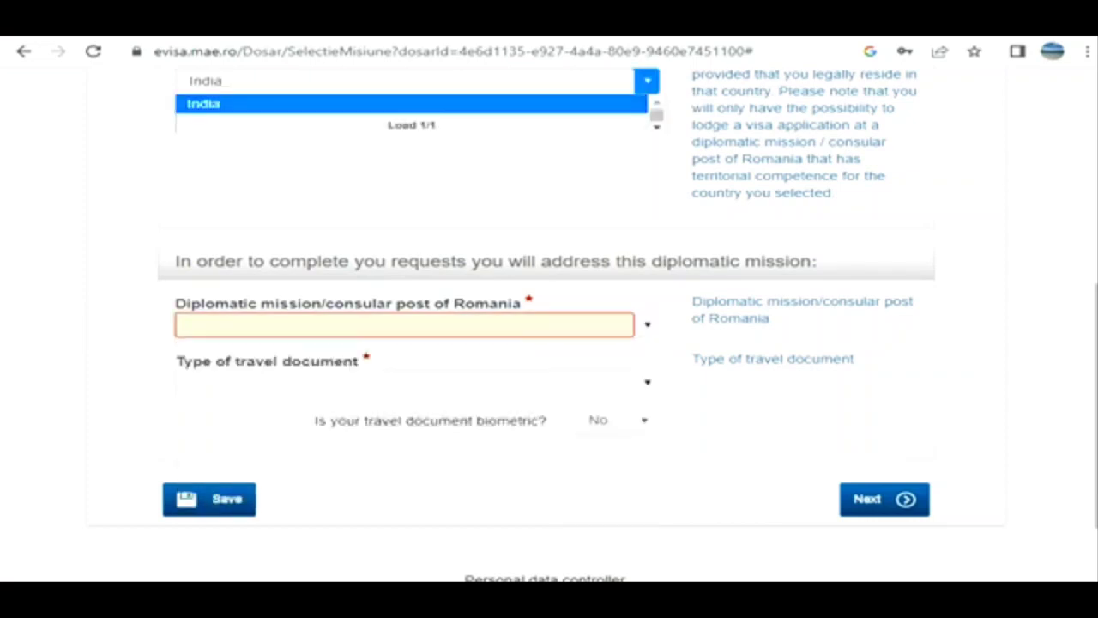
click(412, 104)
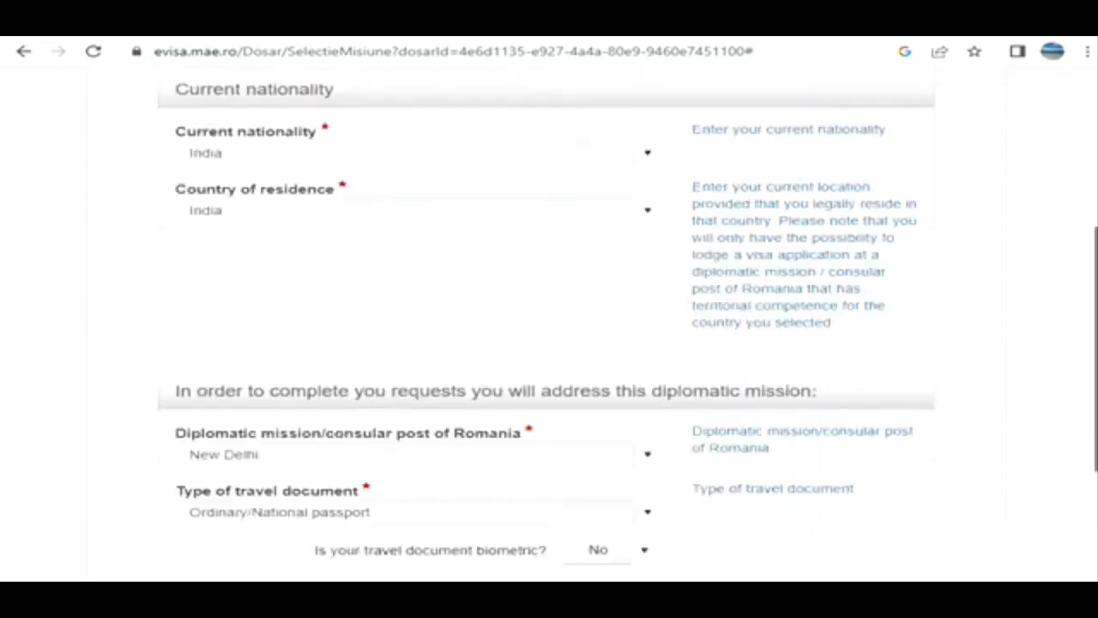
- Answer No to whether the travel document is biometric and continue to the visa types
scroll(628, 325, down, 2)
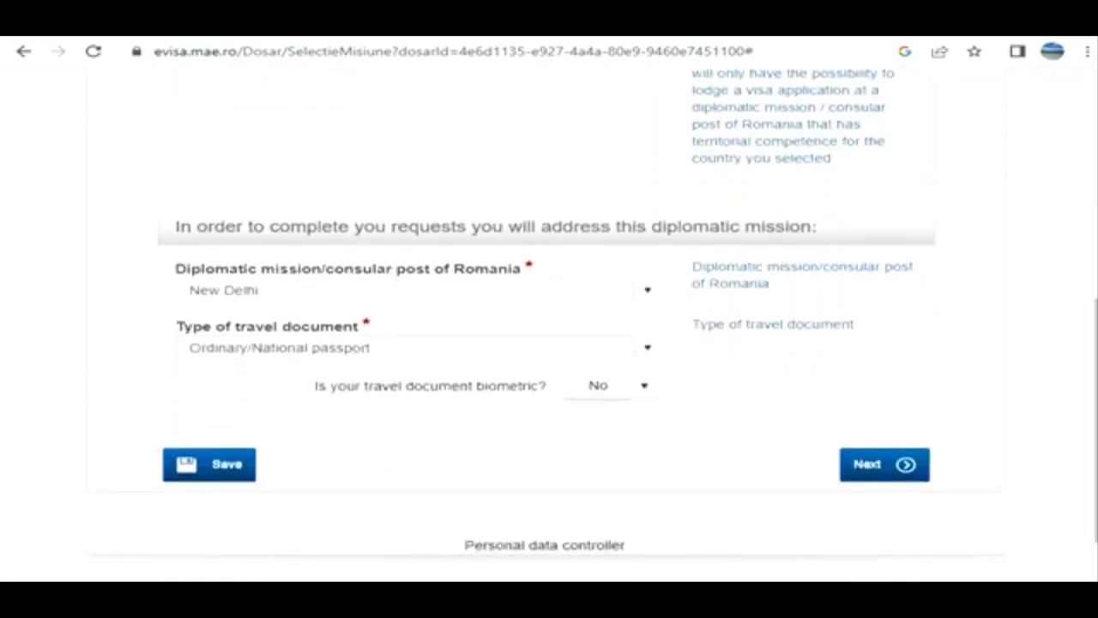
click(643, 386)
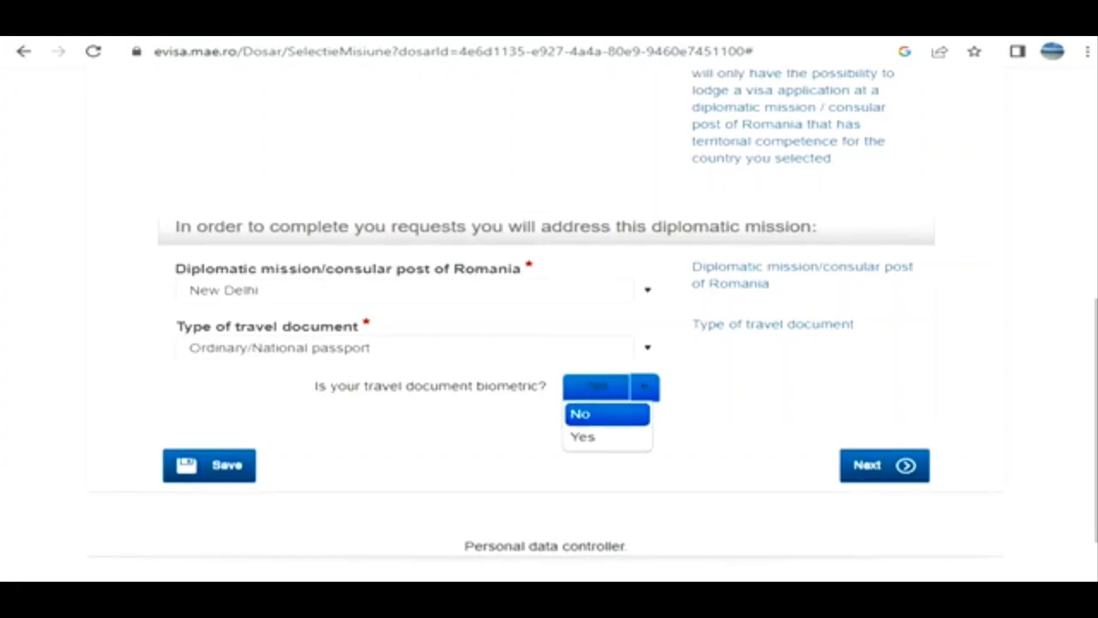
click(607, 414)
click(885, 466)
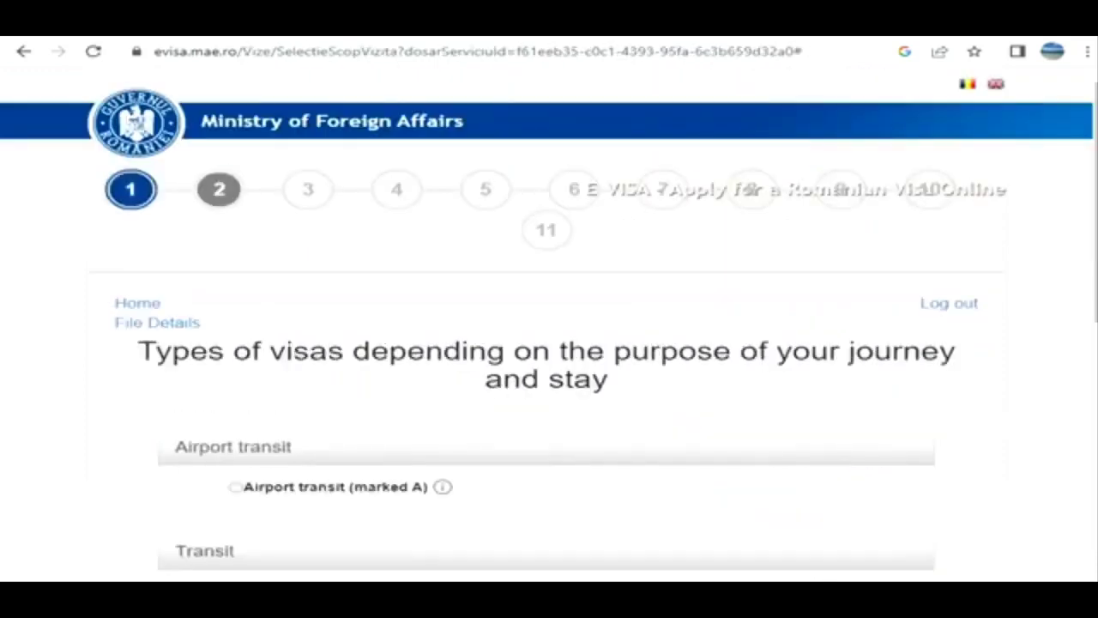
- Choose the short-stay Business (marked C/A) visa as the purpose of the journey and continue
scroll(549, 343, down, 4)
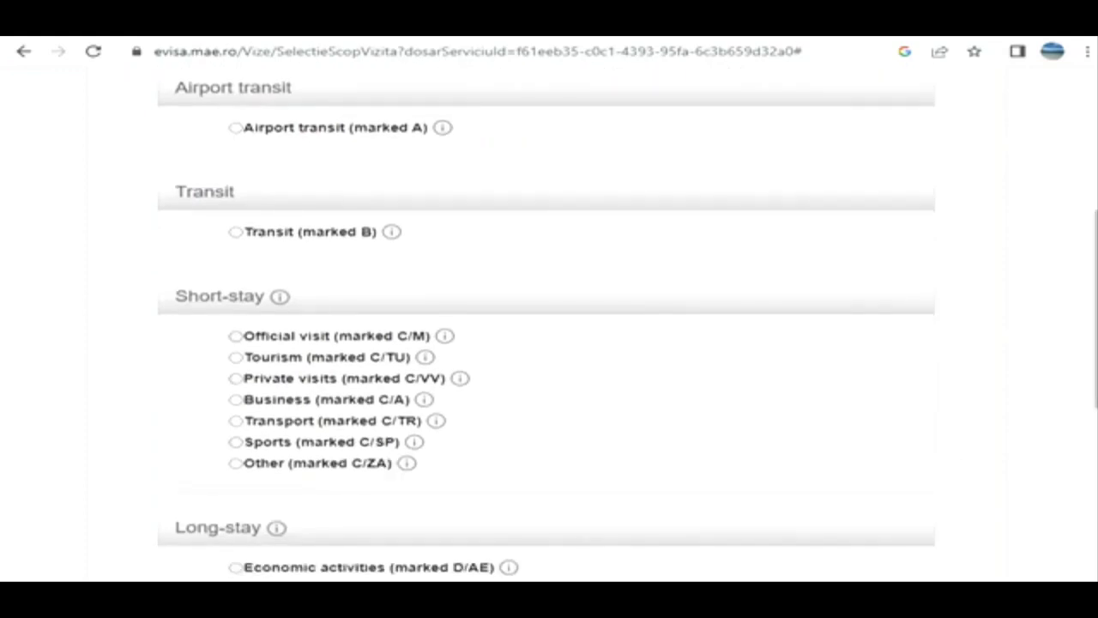
click(235, 400)
scroll(549, 344, down, 5)
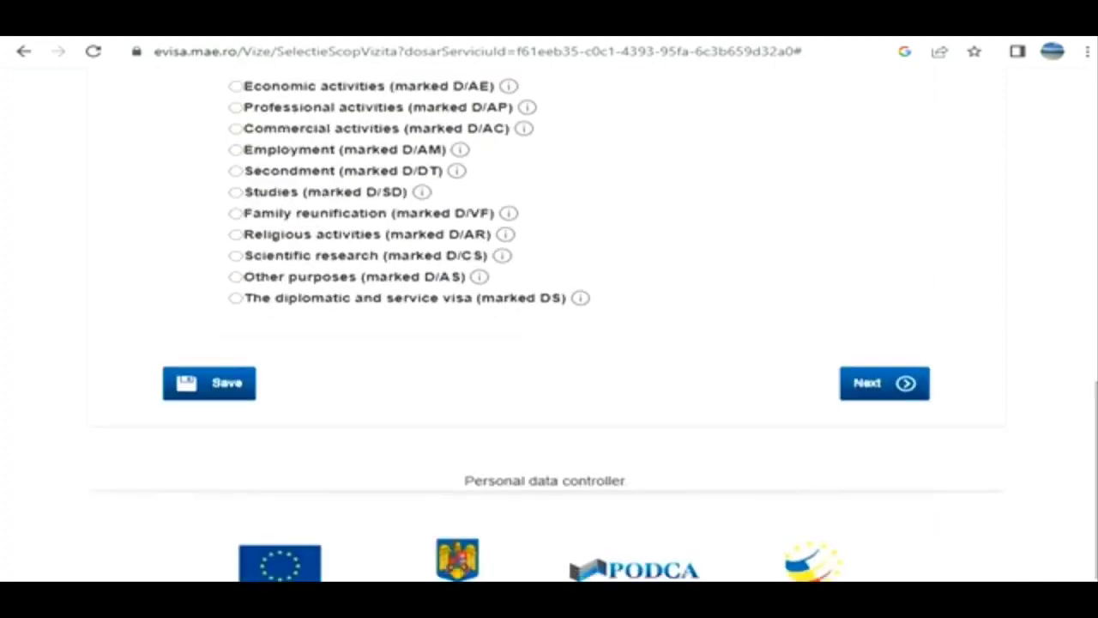
click(885, 384)
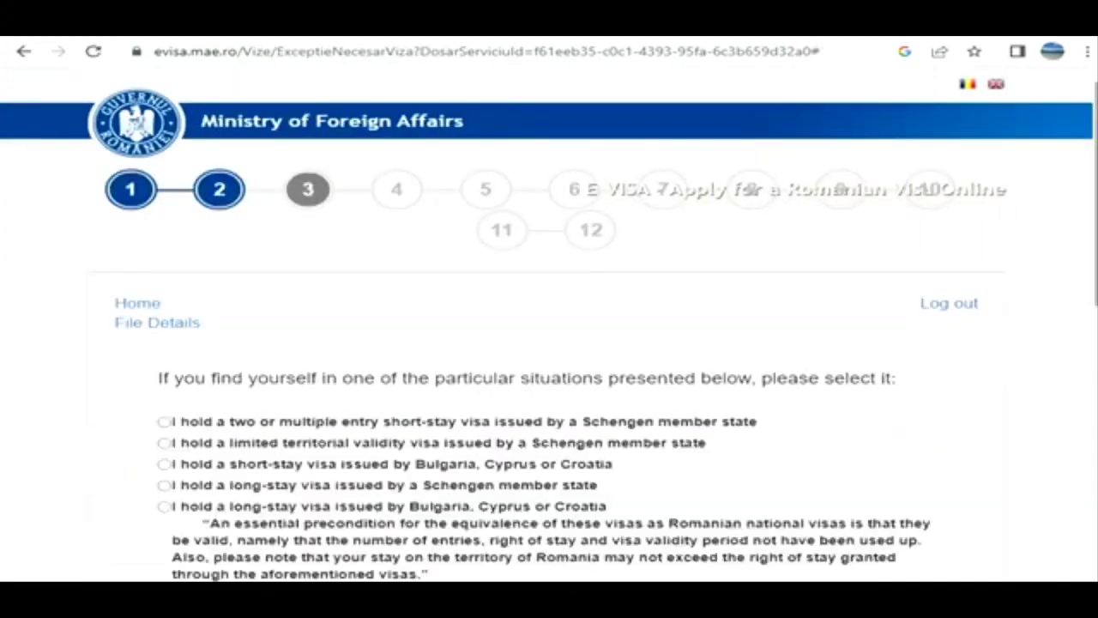
- Review the particular situations, declare that none of them applies, and continue to the required supporting documents
scroll(549, 343, down, 2)
scroll(549, 344, down, 1)
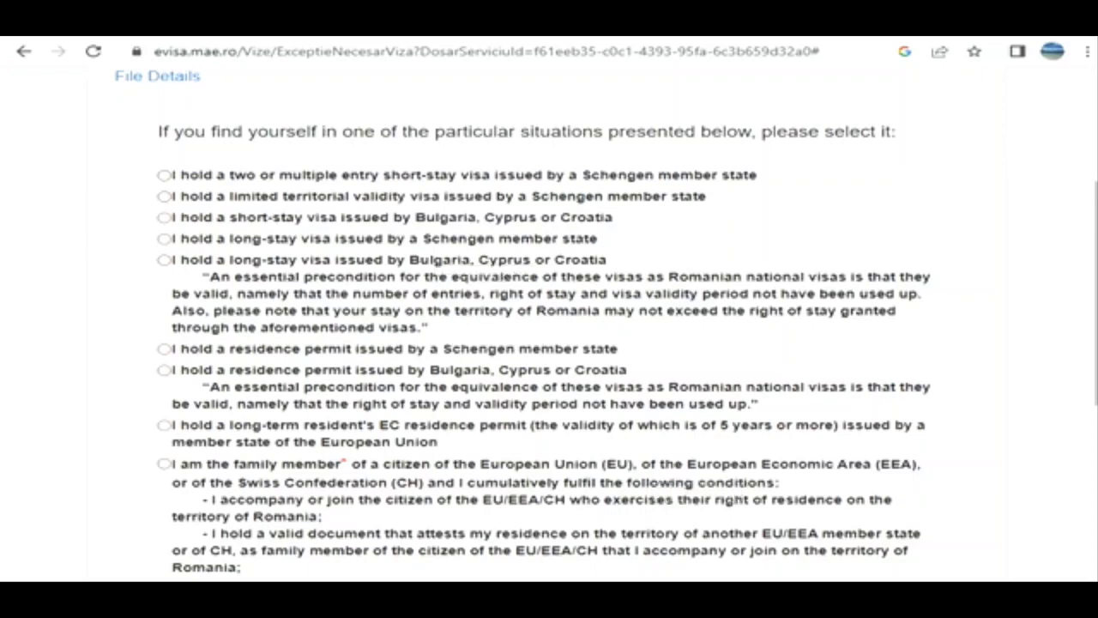
scroll(523, 324, down, 3)
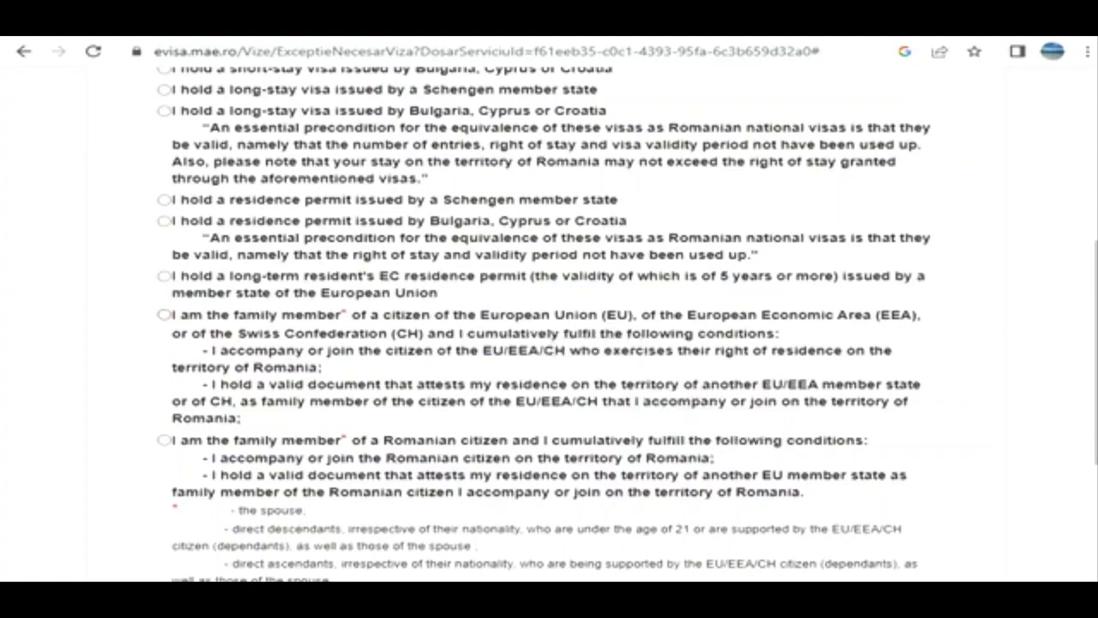
scroll(549, 324, down, 3)
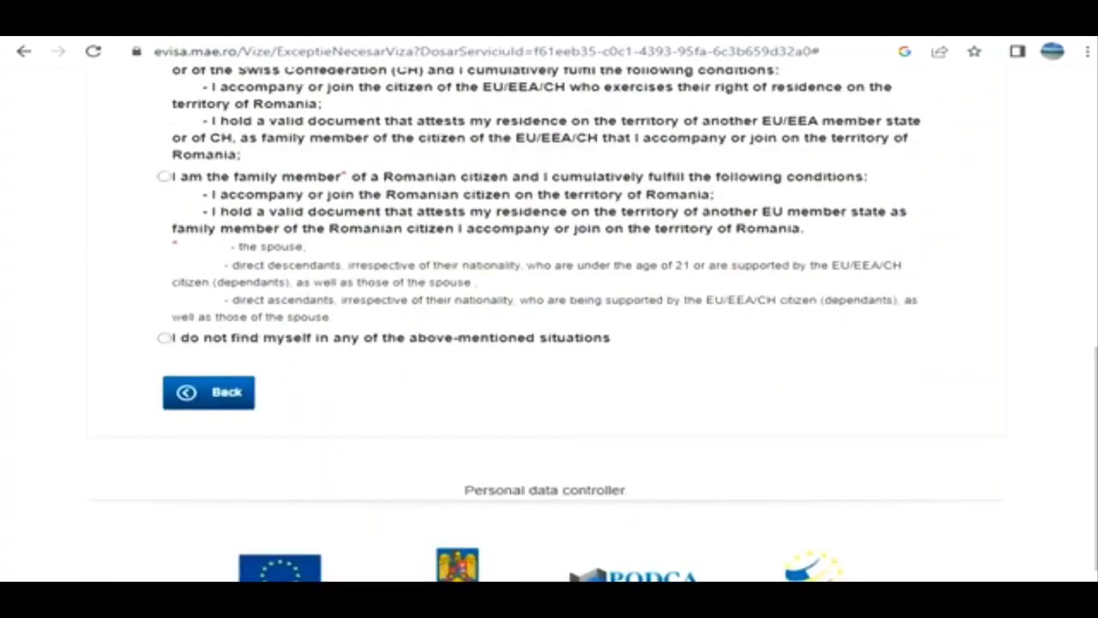
click(163, 339)
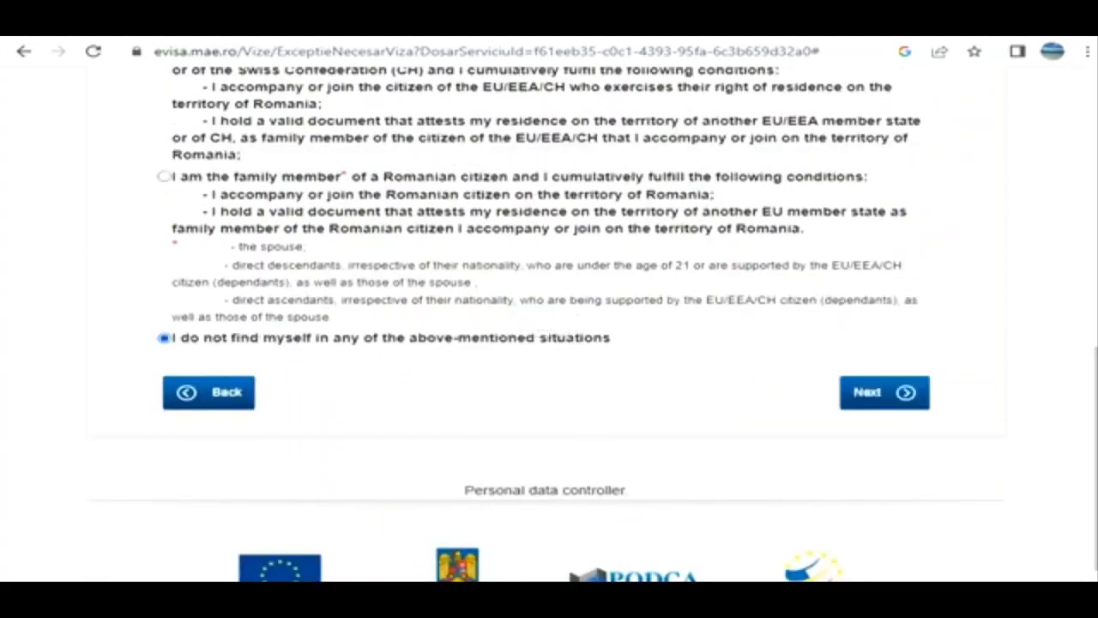
click(884, 393)
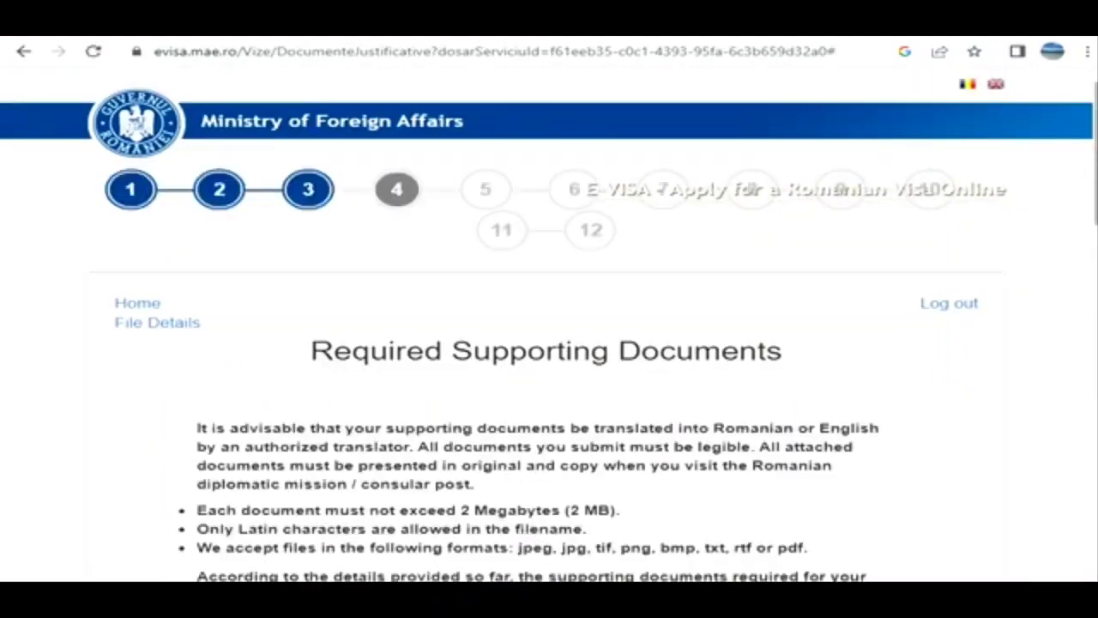
- Review the upload requirements and the list of supporting documents, from means of support to the invitation from a Romanian company
scroll(549, 324, down, 4)
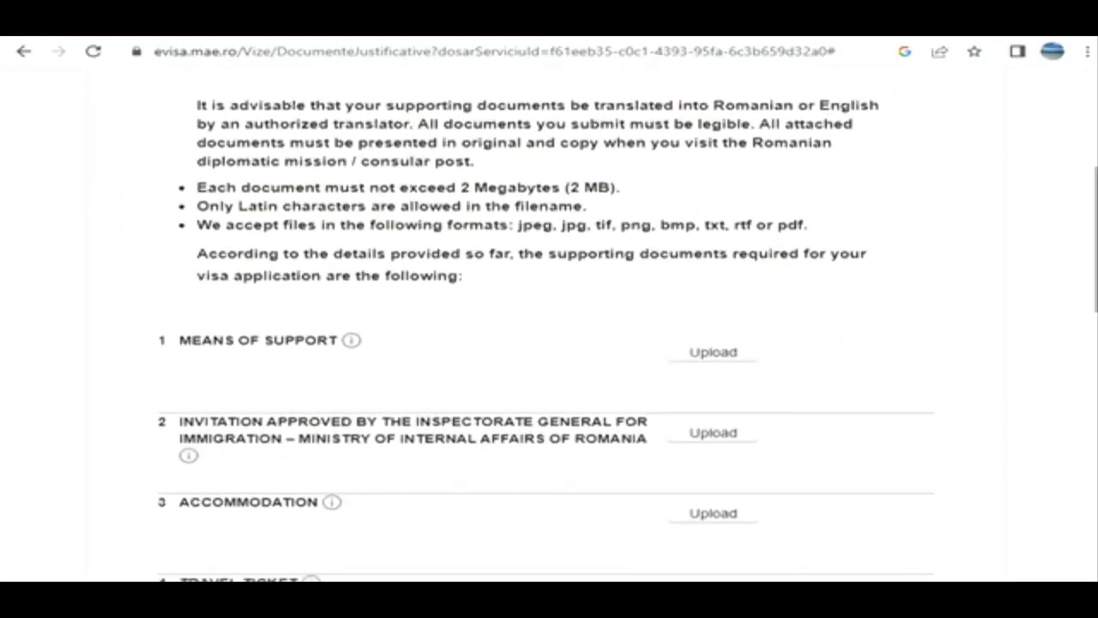
scroll(549, 323, down, 3)
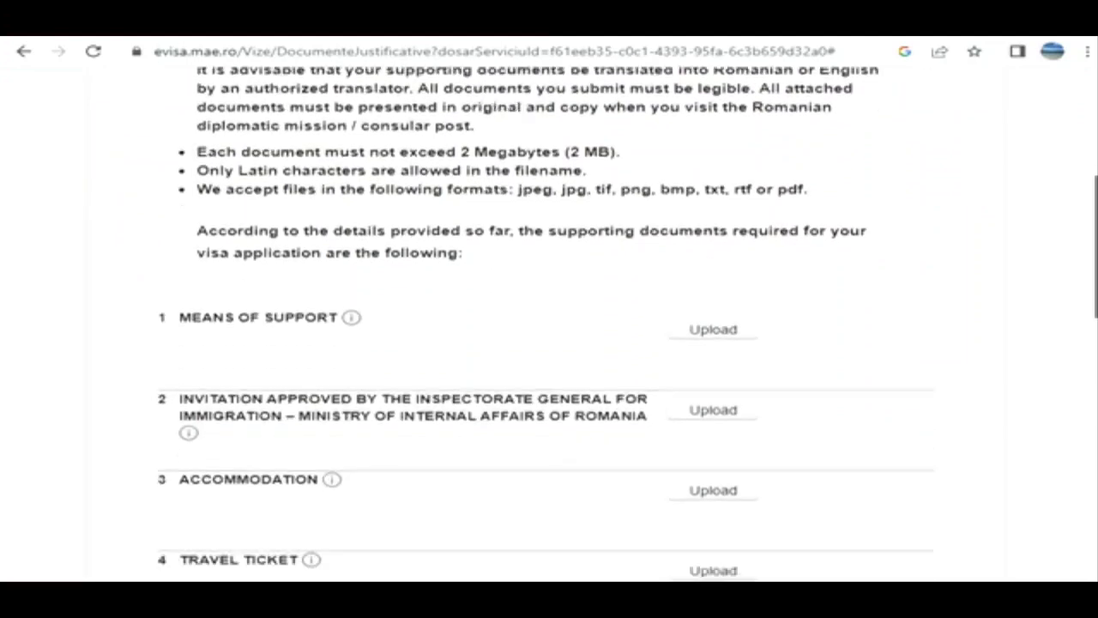
scroll(550, 324, down, 1)
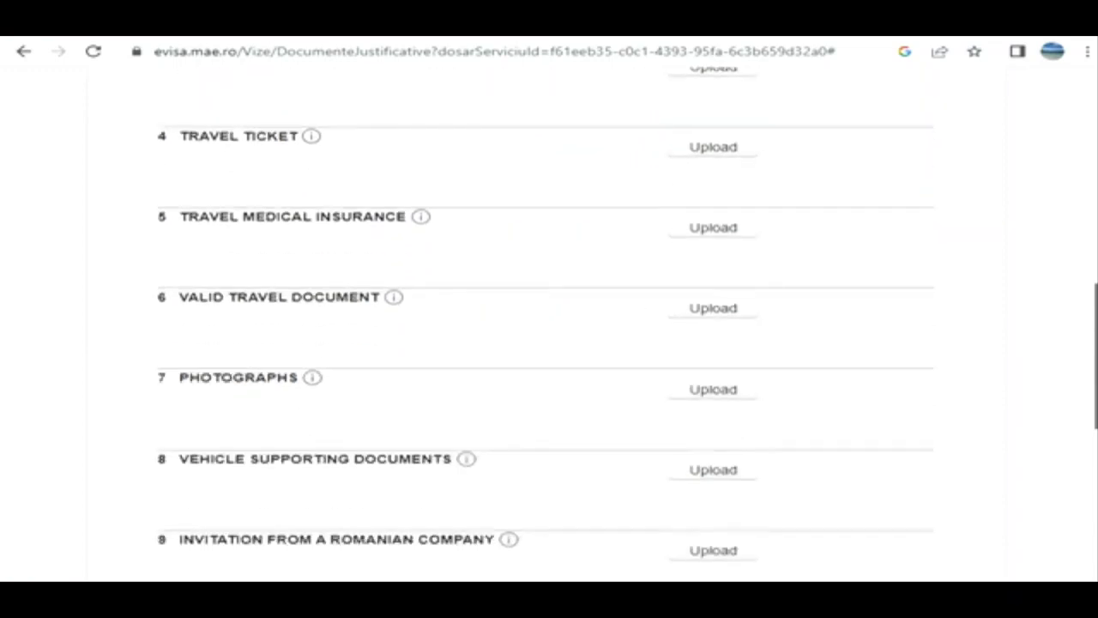
scroll(549, 324, down, 1)
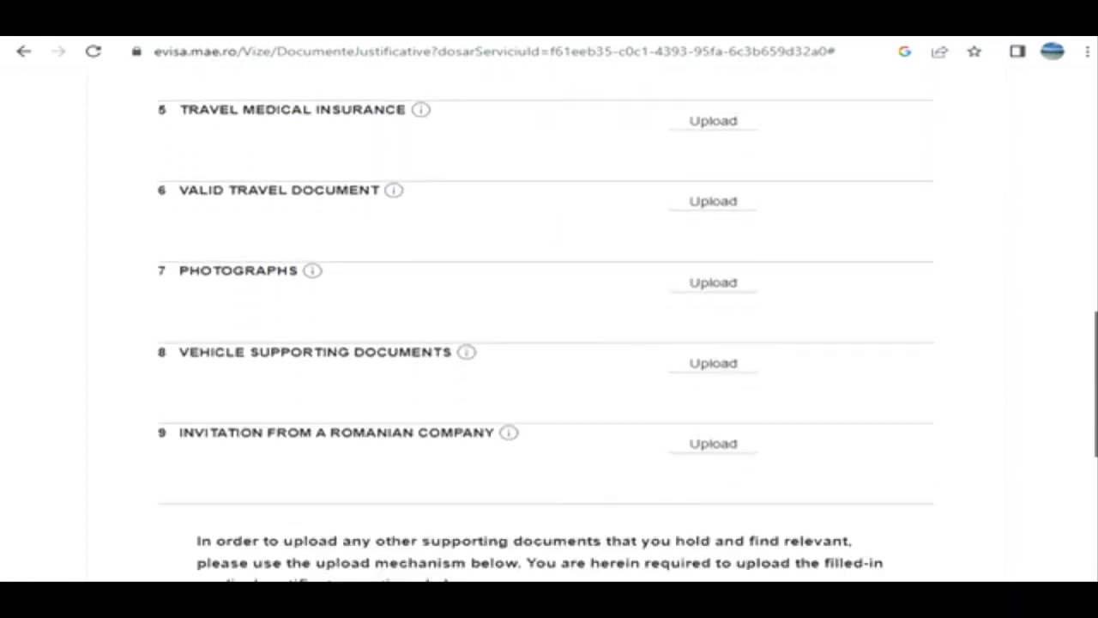
scroll(549, 323, down, 1)
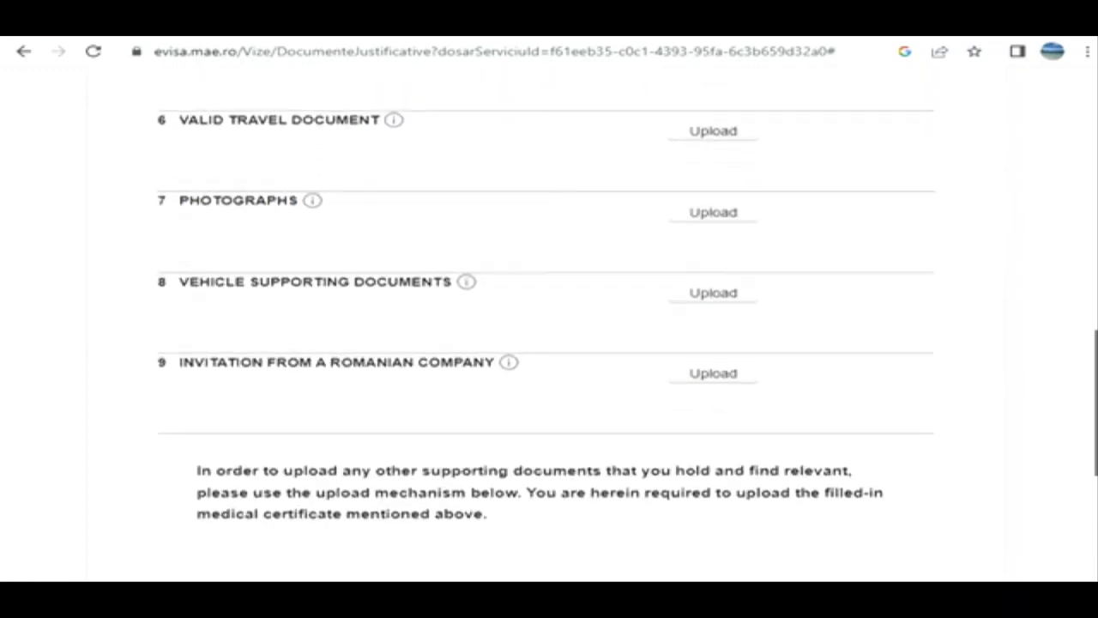
scroll(549, 323, up, 3)
scroll(549, 324, up, 3)
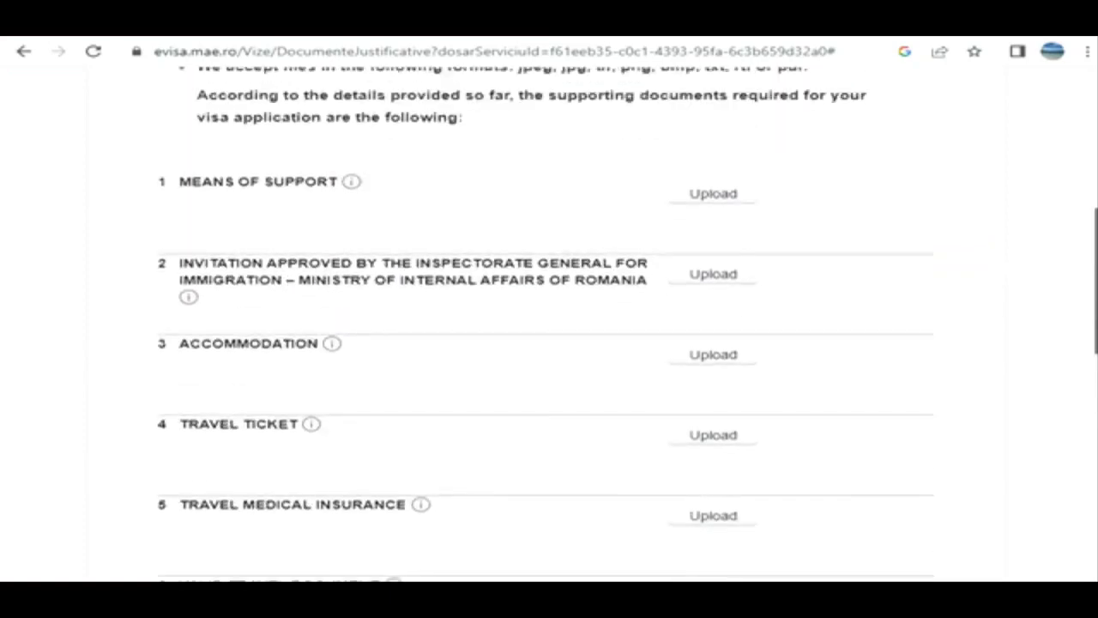
scroll(550, 324, down, 2)
scroll(549, 324, down, 4)
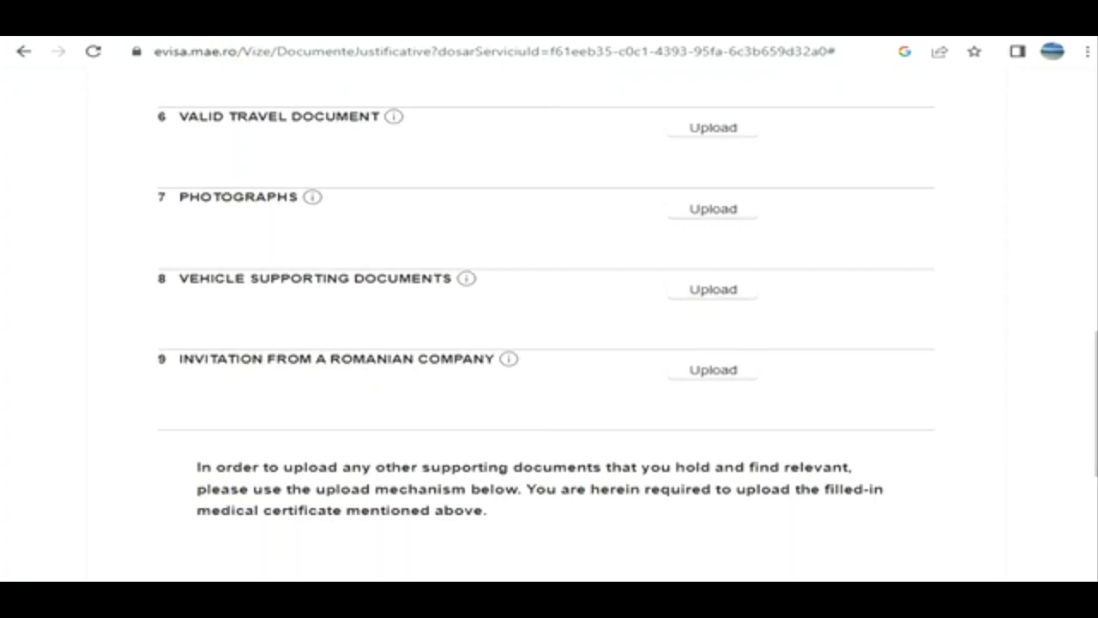
- Accept the declaration about submitting the supporting documents in original and copy, and continue without uploading any files
scroll(549, 324, down, 3)
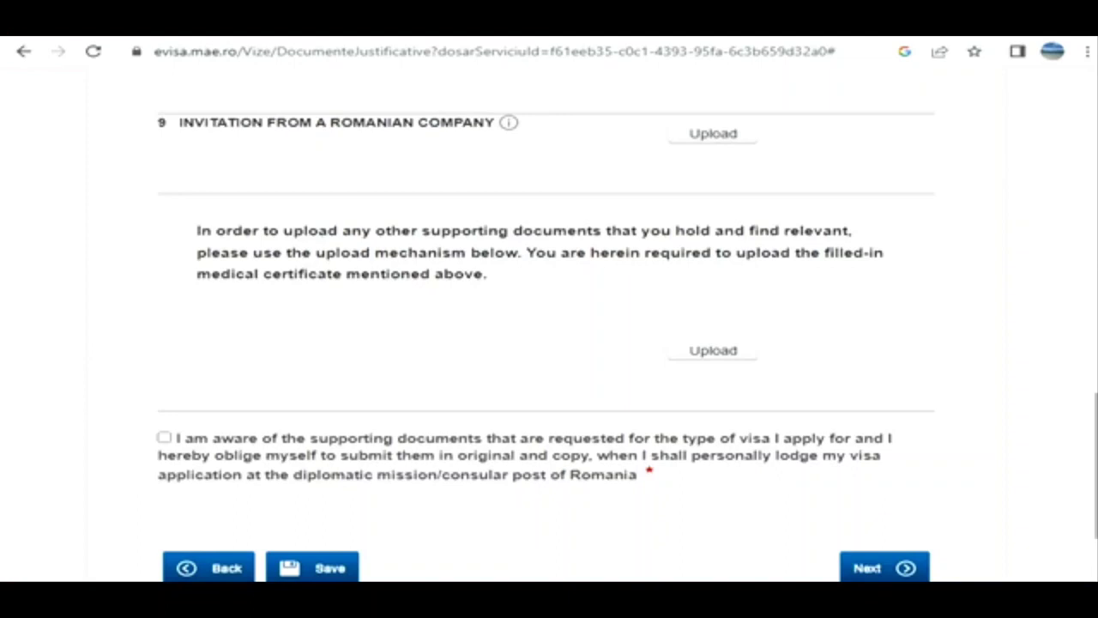
scroll(549, 323, down, 1)
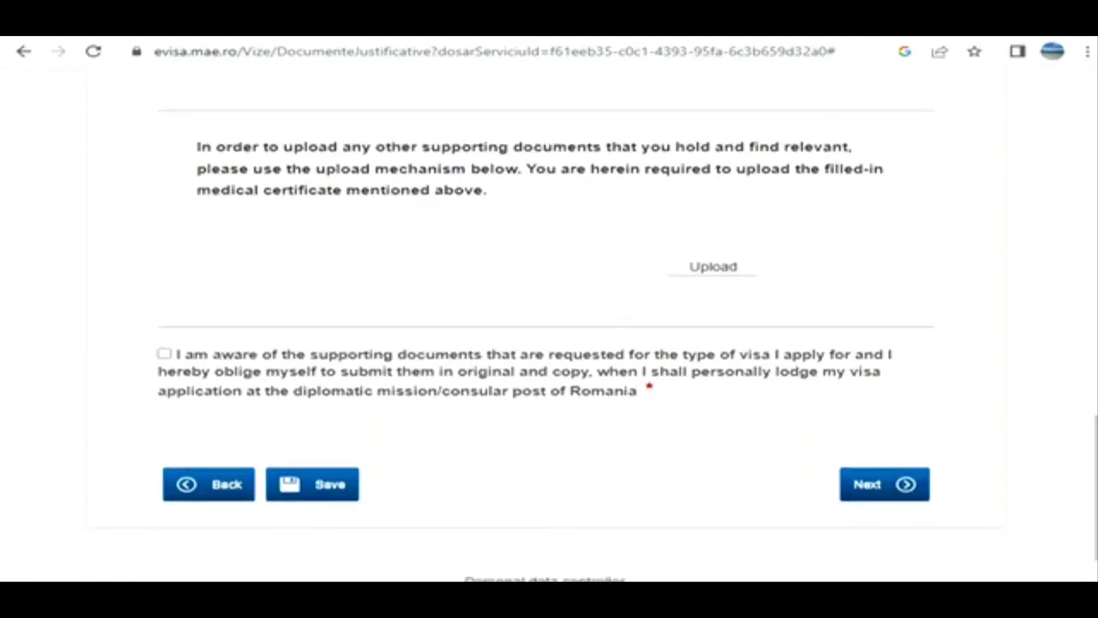
click(164, 354)
click(885, 485)
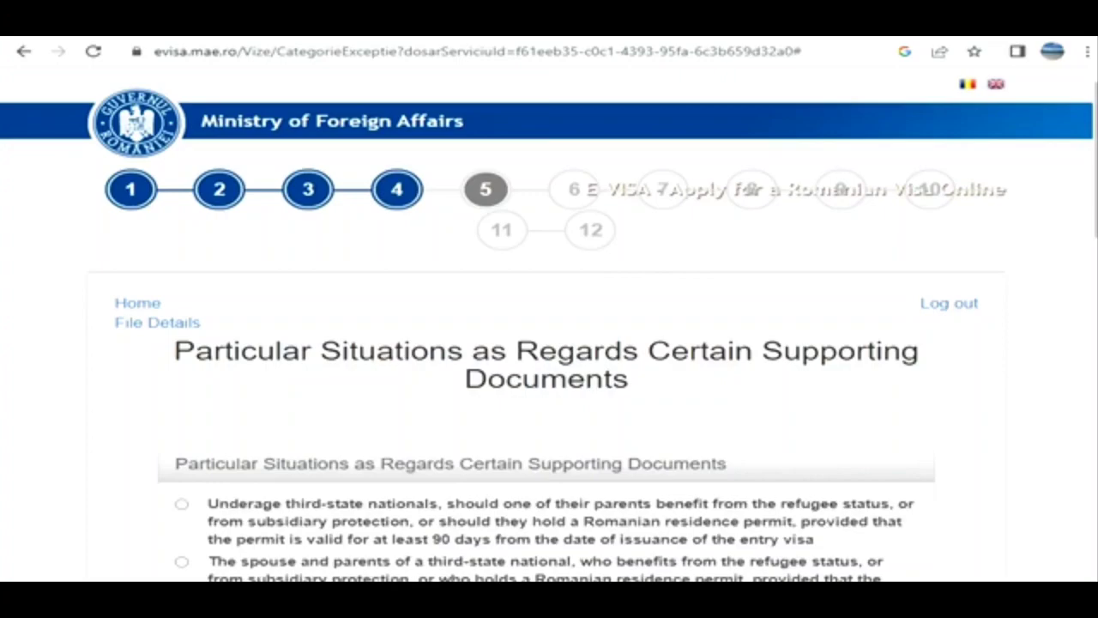
- Declare that none of the particular situations regarding supporting documents applies, and continue to the applicant's personal data
scroll(549, 343, down, 5)
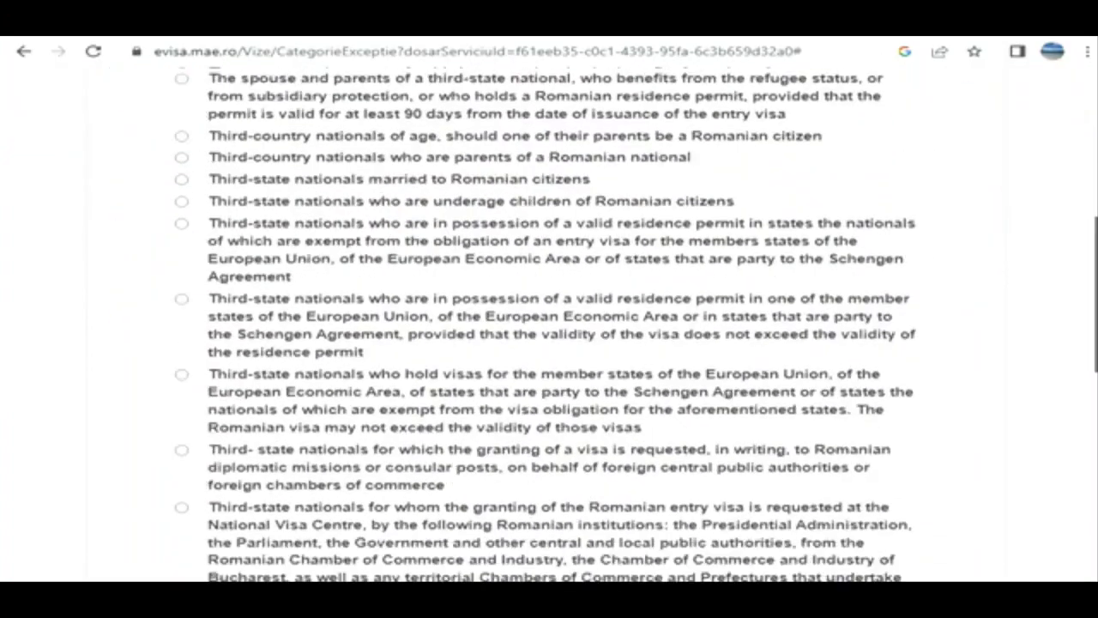
scroll(549, 343, down, 8)
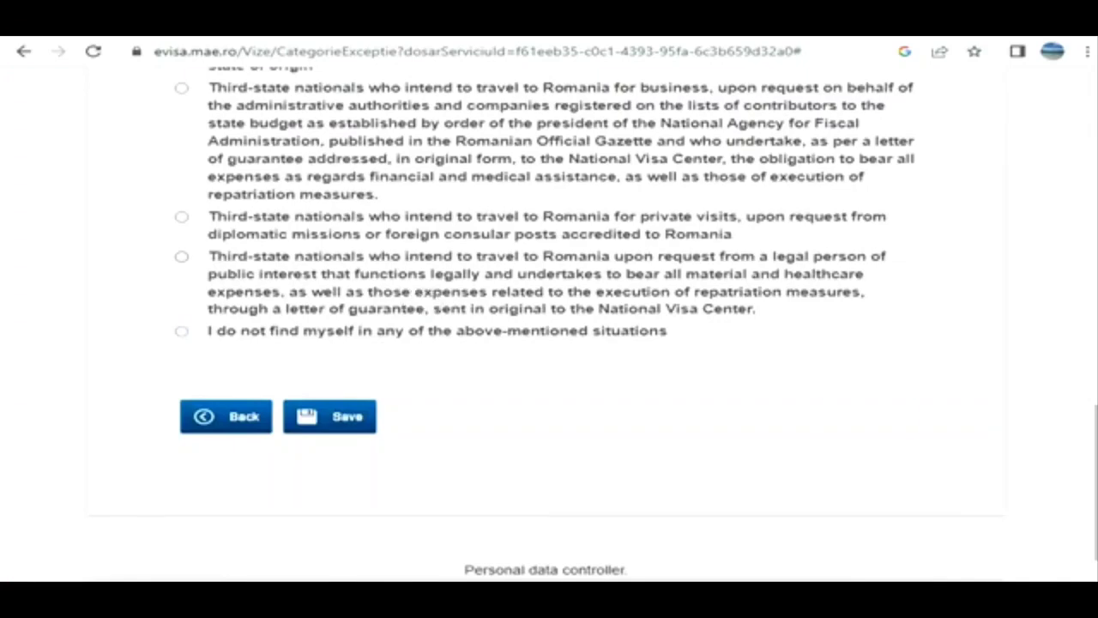
click(181, 331)
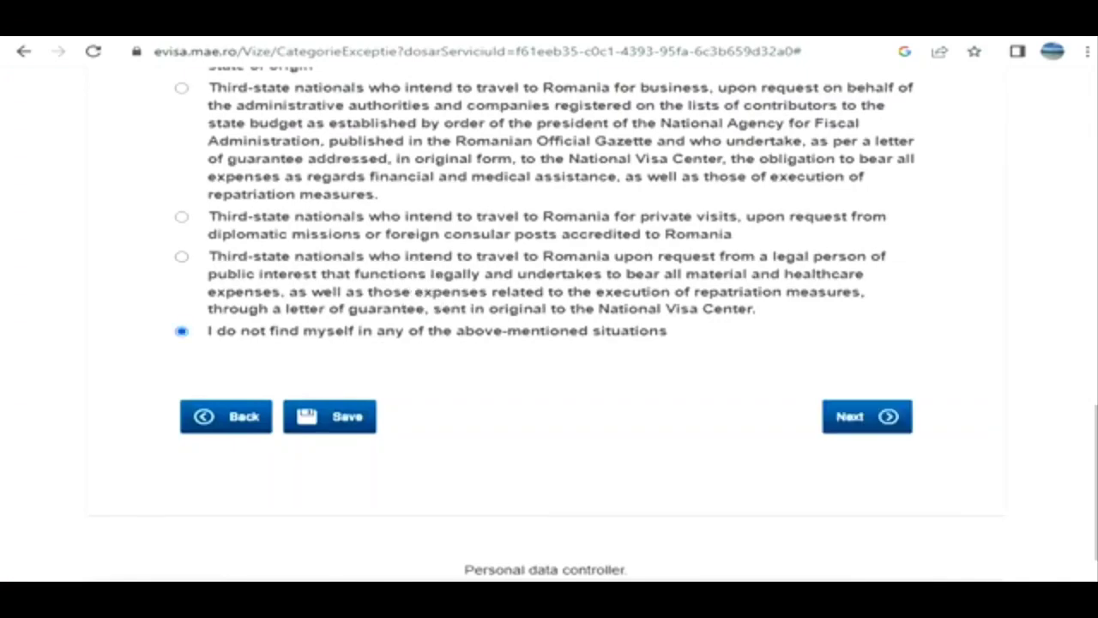
scroll(549, 322, up, 10)
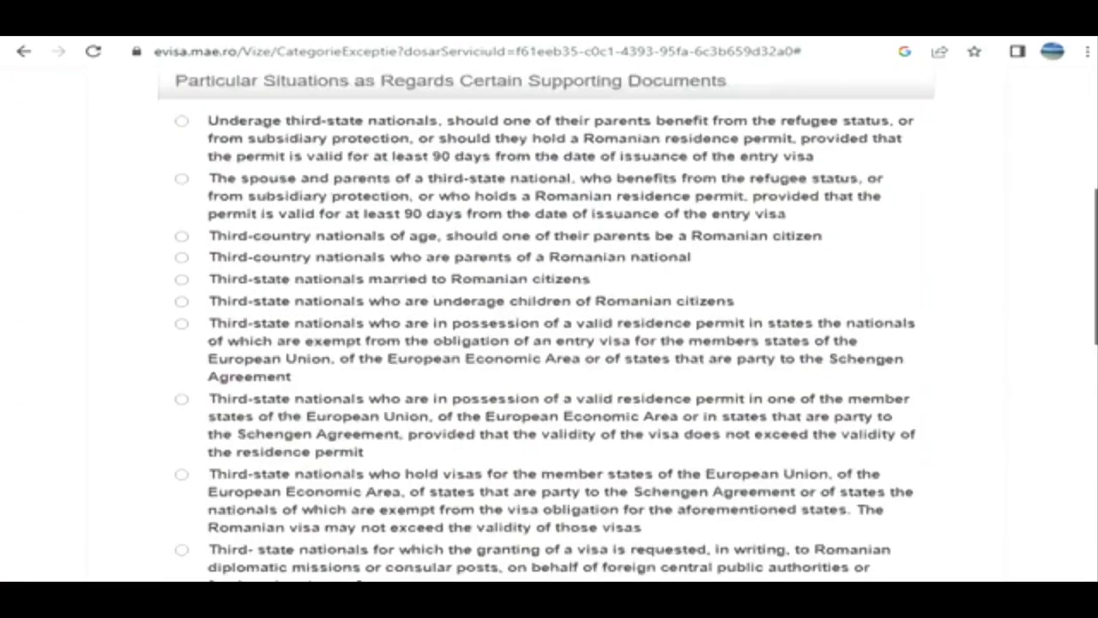
scroll(549, 322, down, 10)
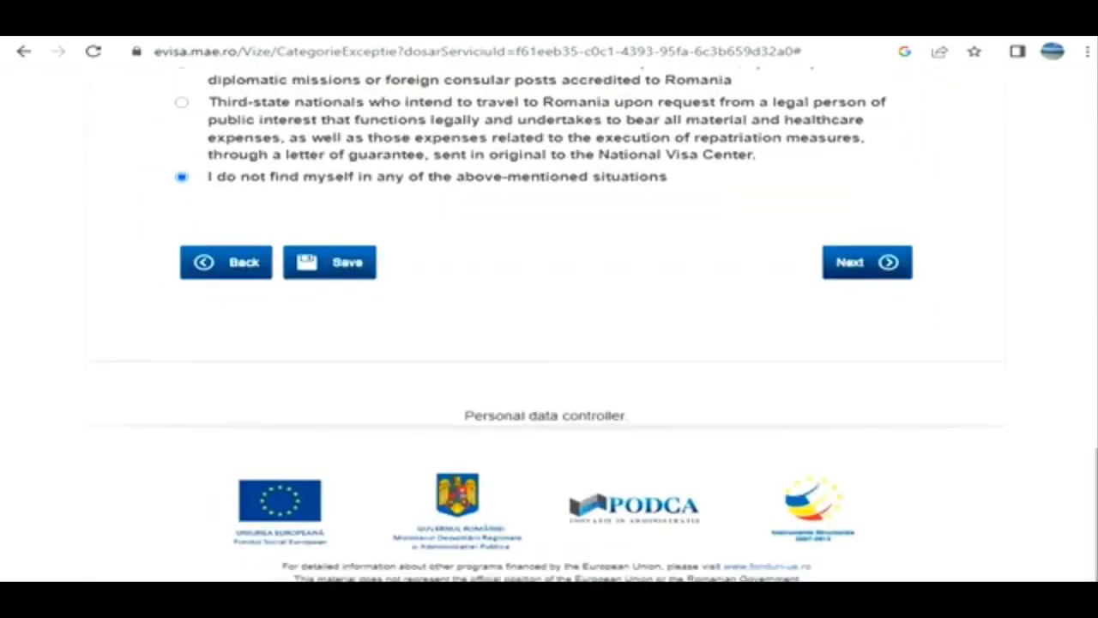
click(868, 263)
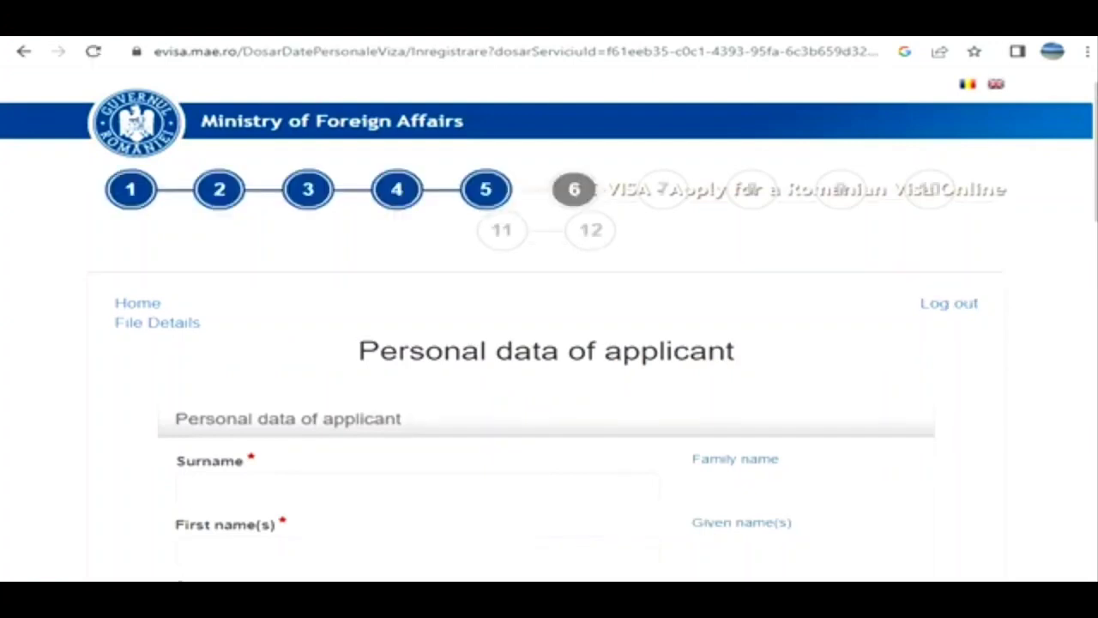
- Examine the fields of the applicant's personal data form, from surname and birth details to phone number and family details
scroll(549, 343, down, 3)
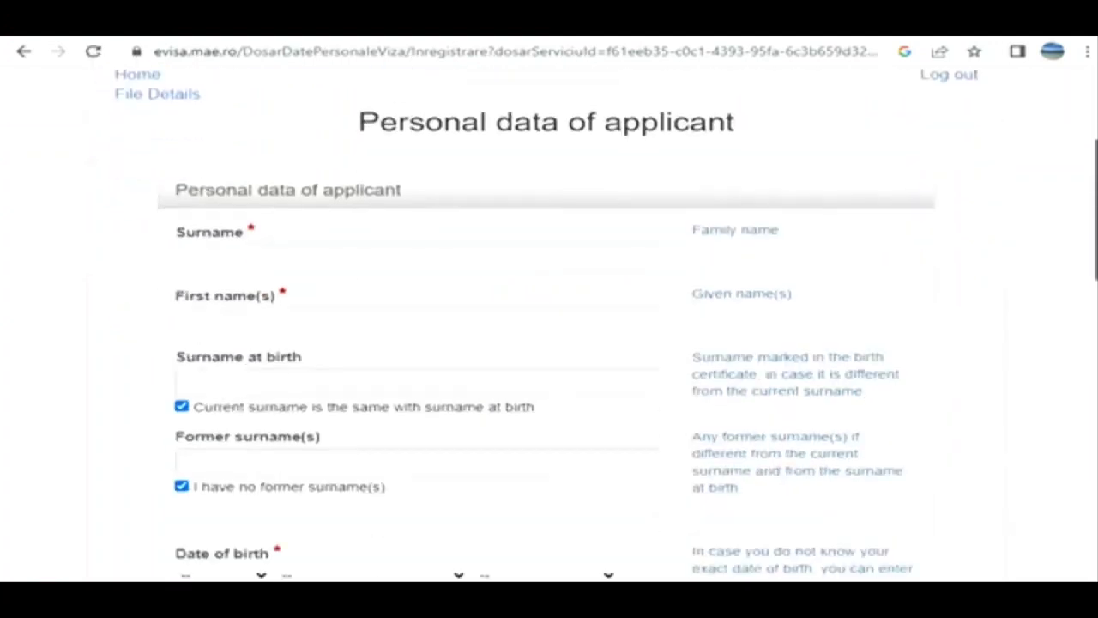
scroll(549, 343, down, 2)
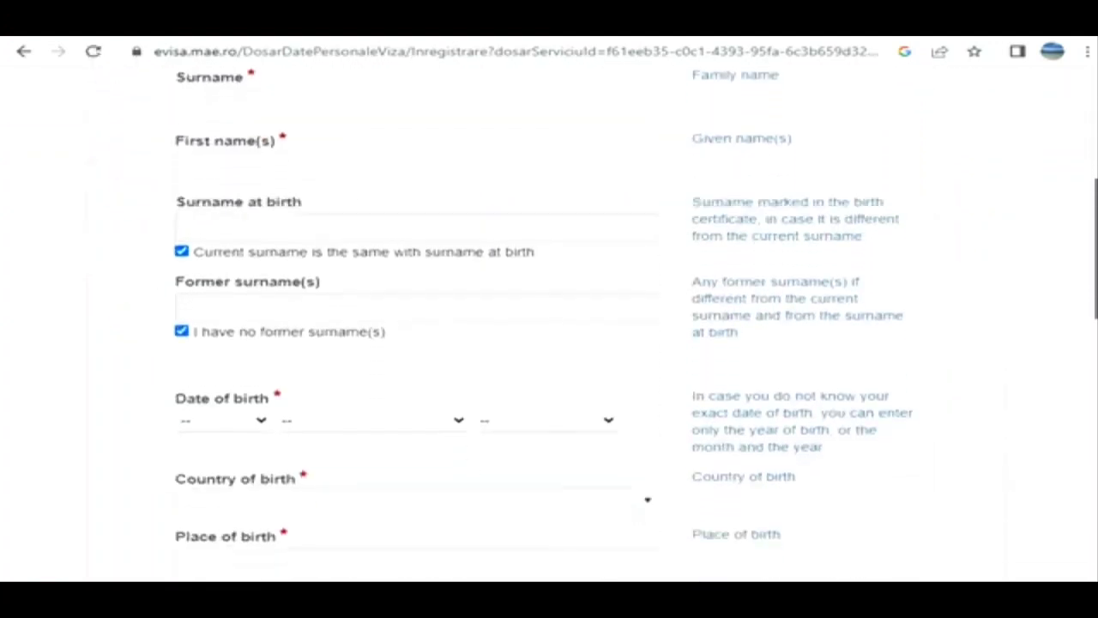
scroll(549, 343, down, 4)
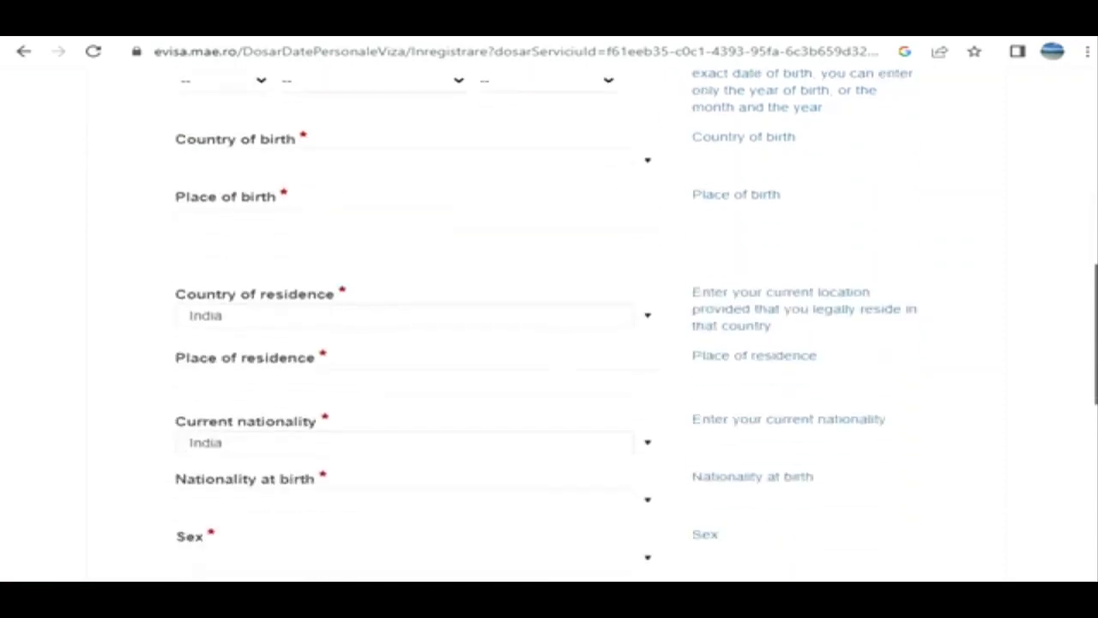
scroll(549, 326, down, 3)
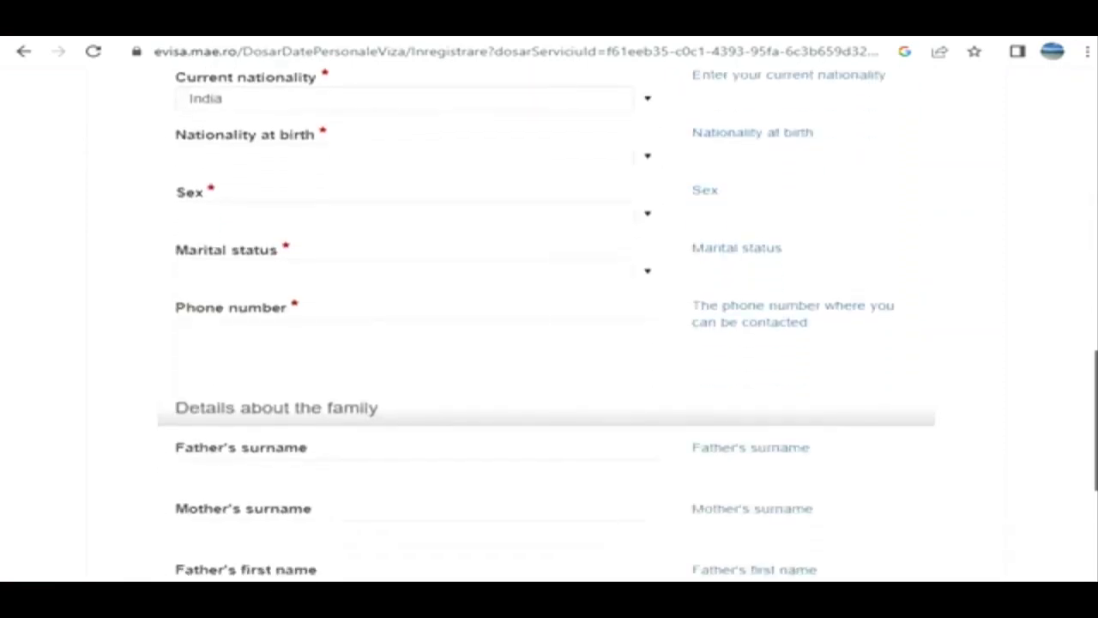
scroll(549, 326, down, 3)
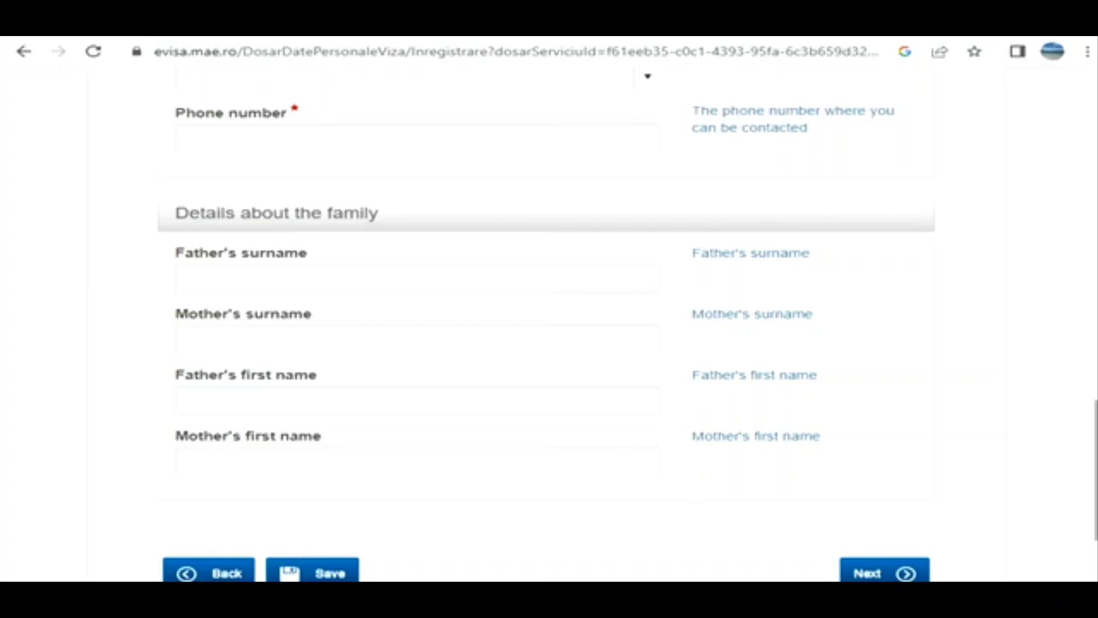
scroll(549, 326, up, 10)
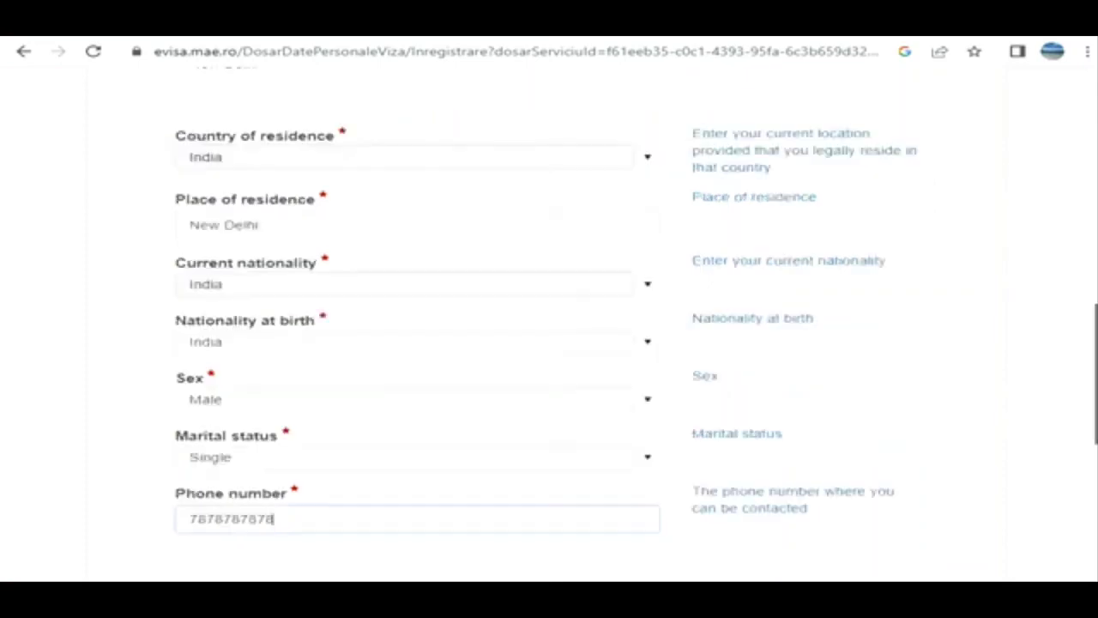
- Check the completed personal data of the applicant and continue to the travel document and current occupation page
scroll(549, 326, up, 4)
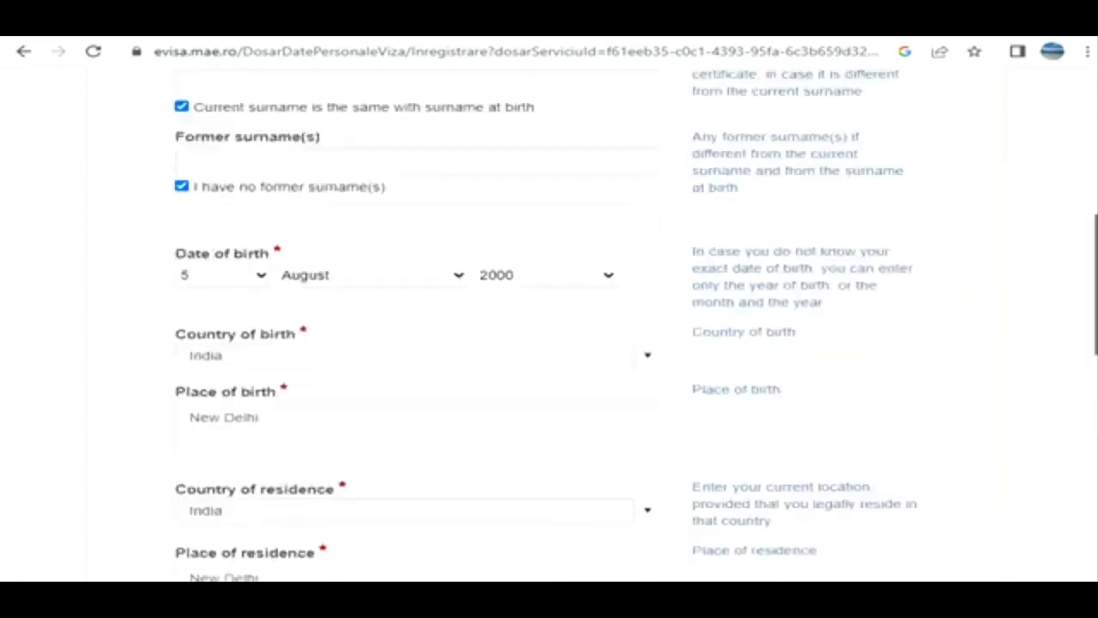
scroll(549, 326, up, 5)
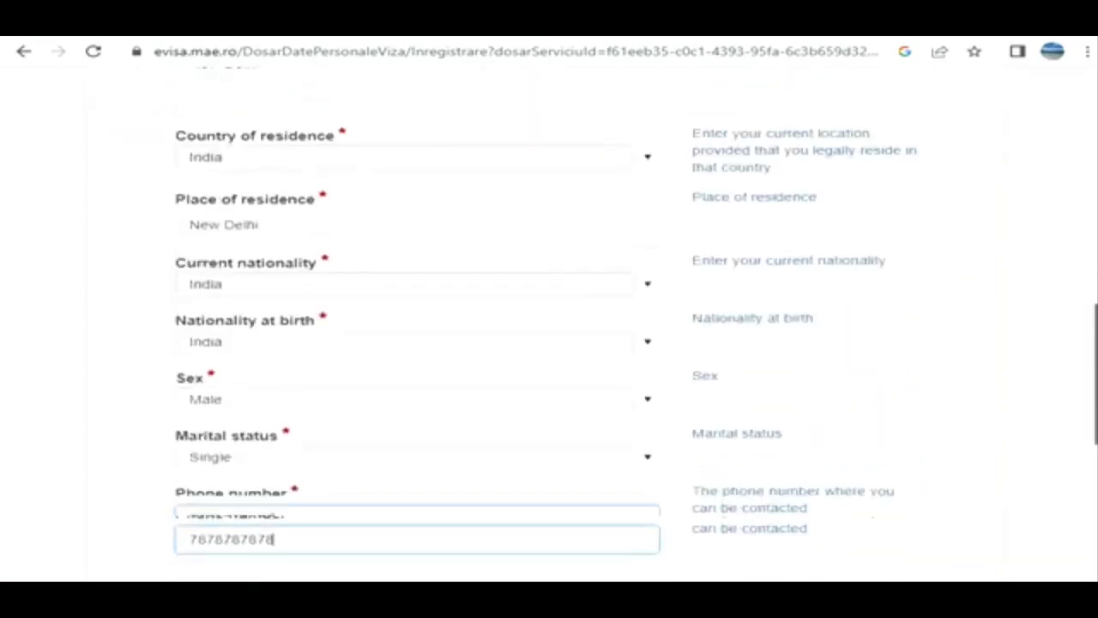
scroll(549, 326, down, 2)
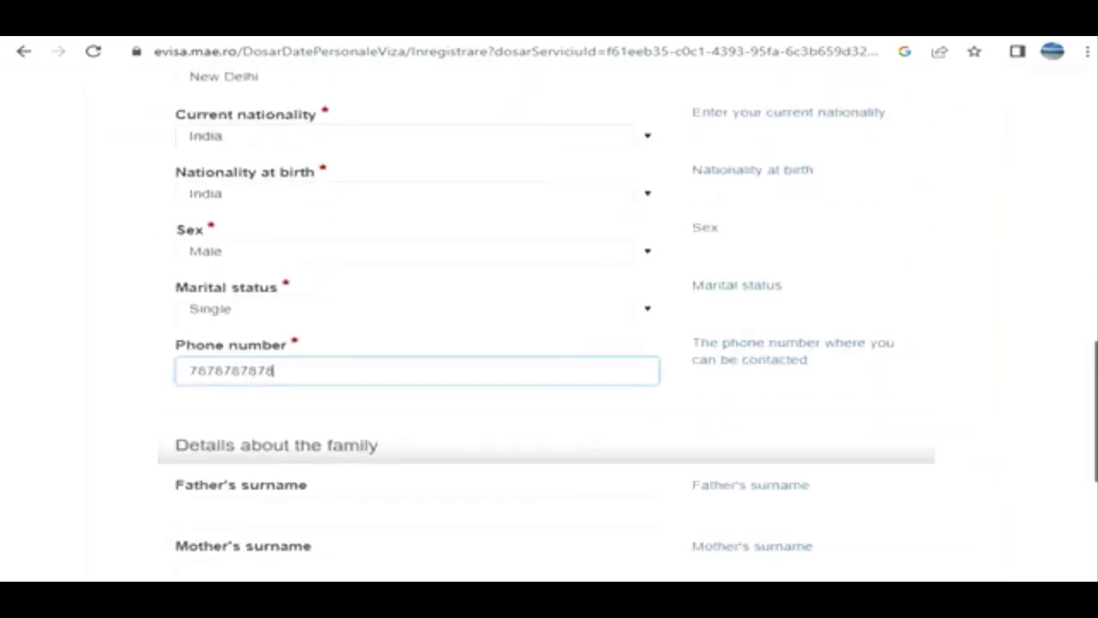
scroll(549, 326, up, 3)
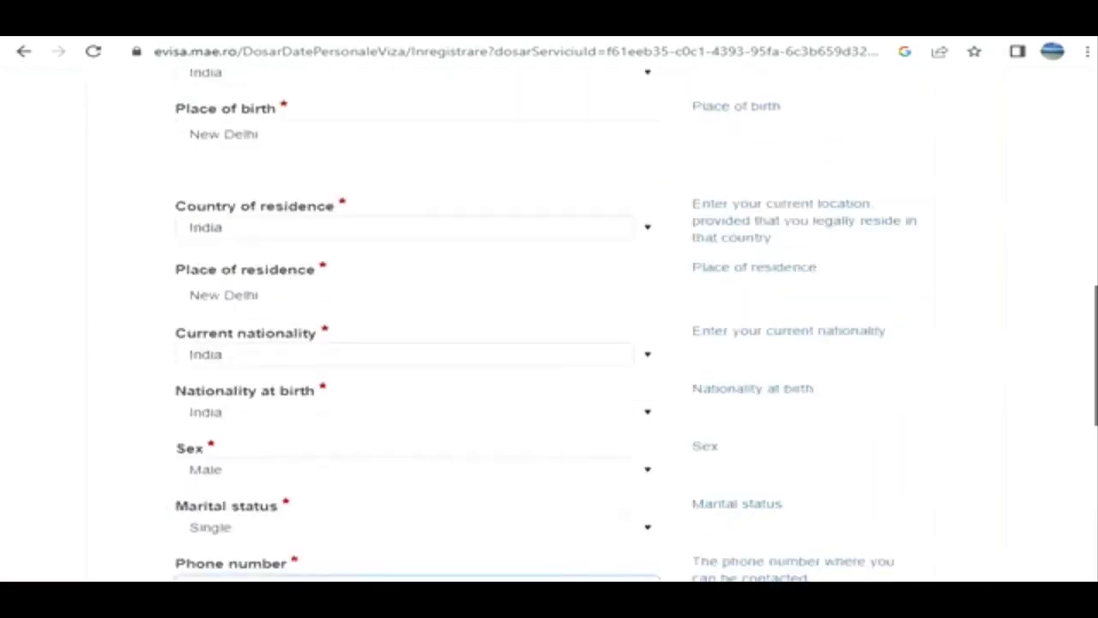
scroll(549, 326, up, 6)
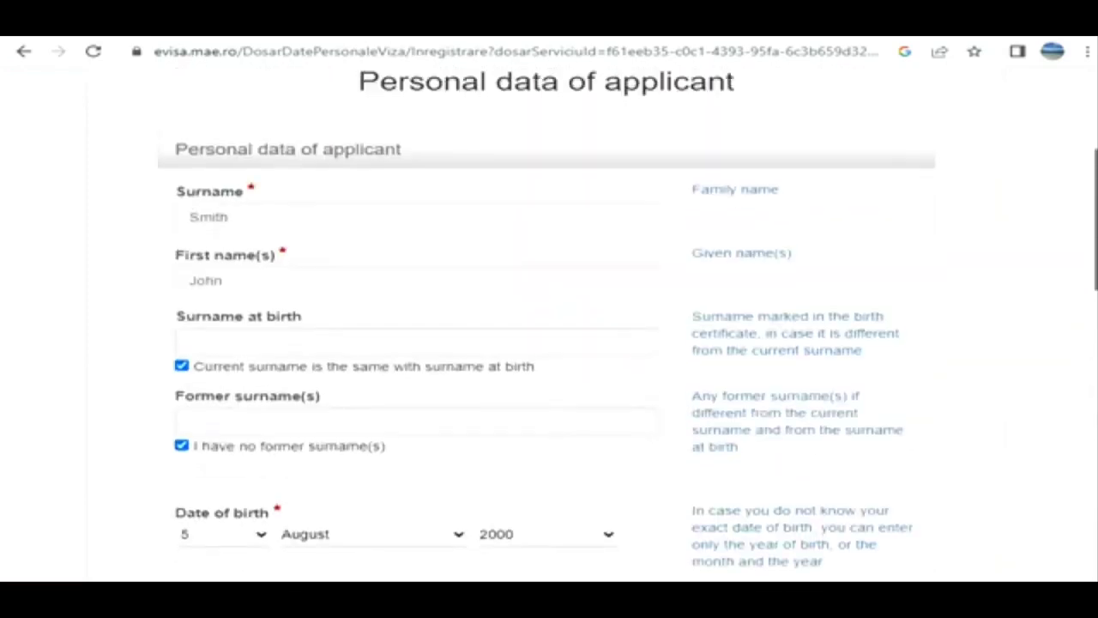
scroll(549, 326, down, 12)
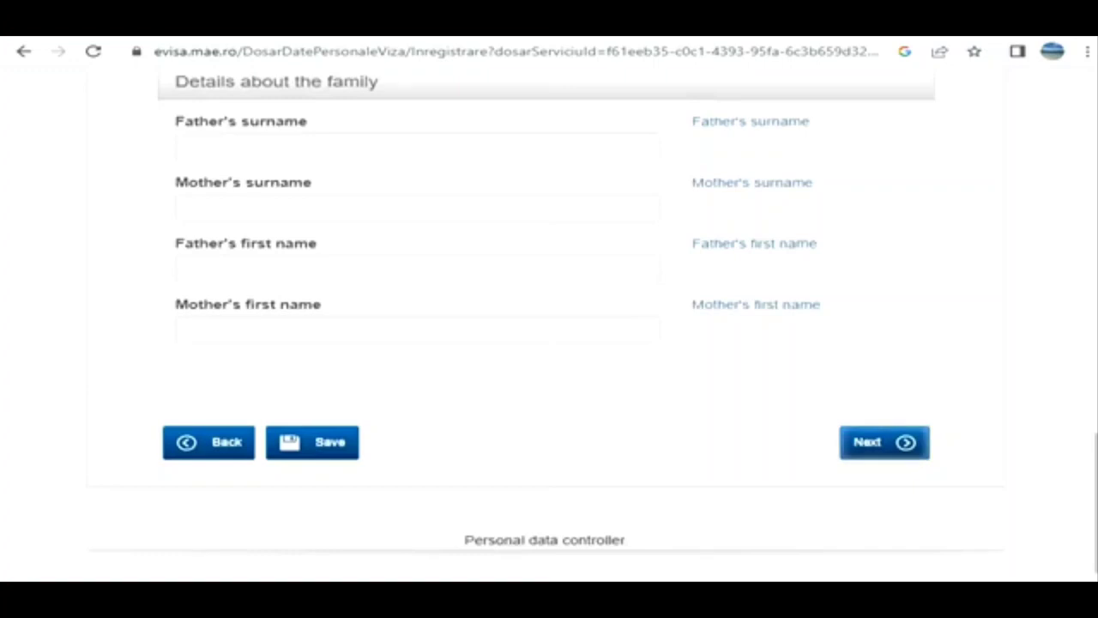
click(884, 443)
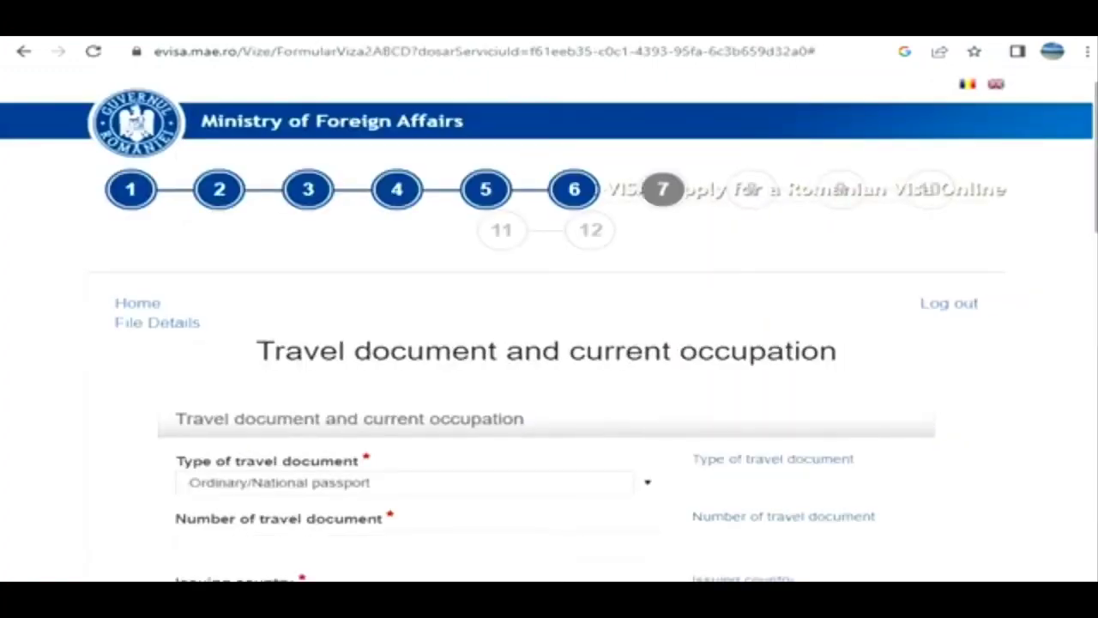
- Enter the applicant's passport number as the number of the travel document
scroll(549, 326, down, 3)
scroll(549, 326, down, 3)
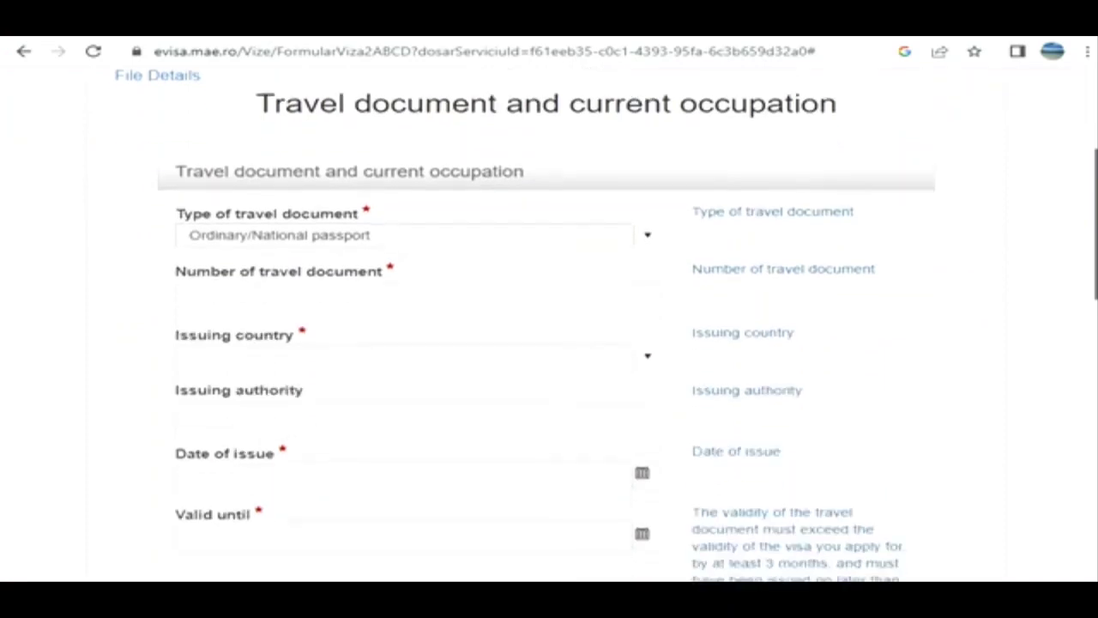
scroll(549, 326, down, 4)
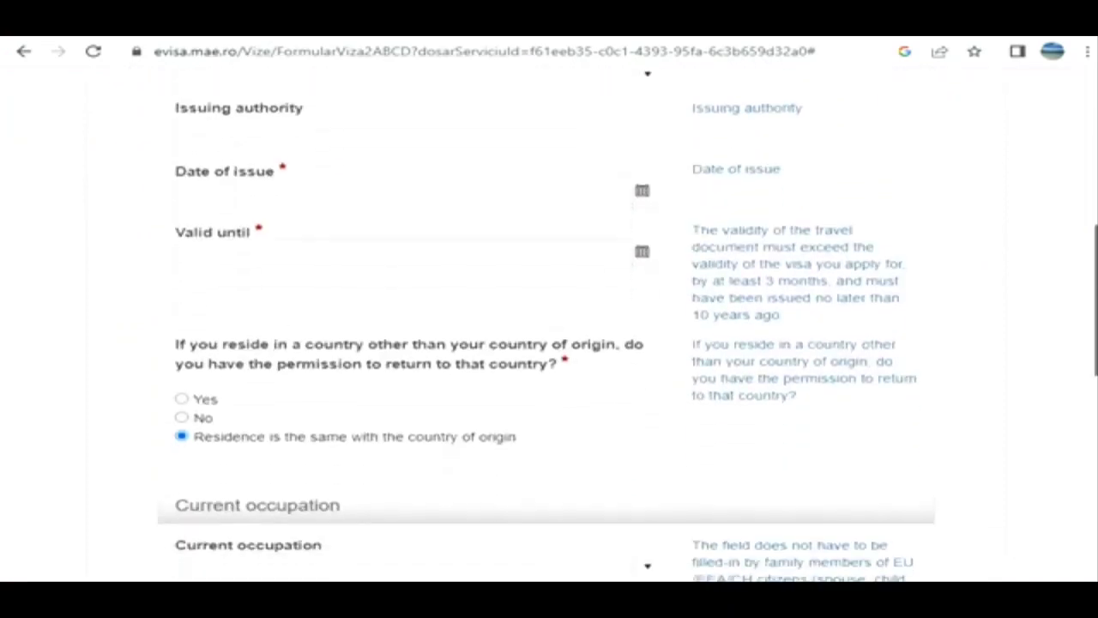
scroll(549, 326, down, 3)
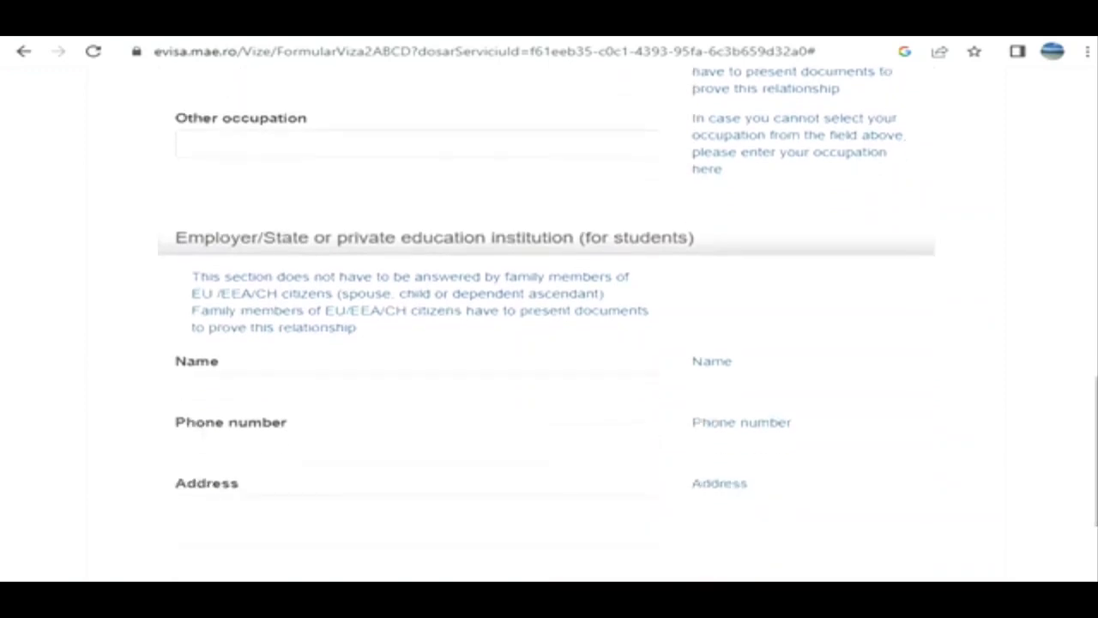
scroll(549, 326, up, 10)
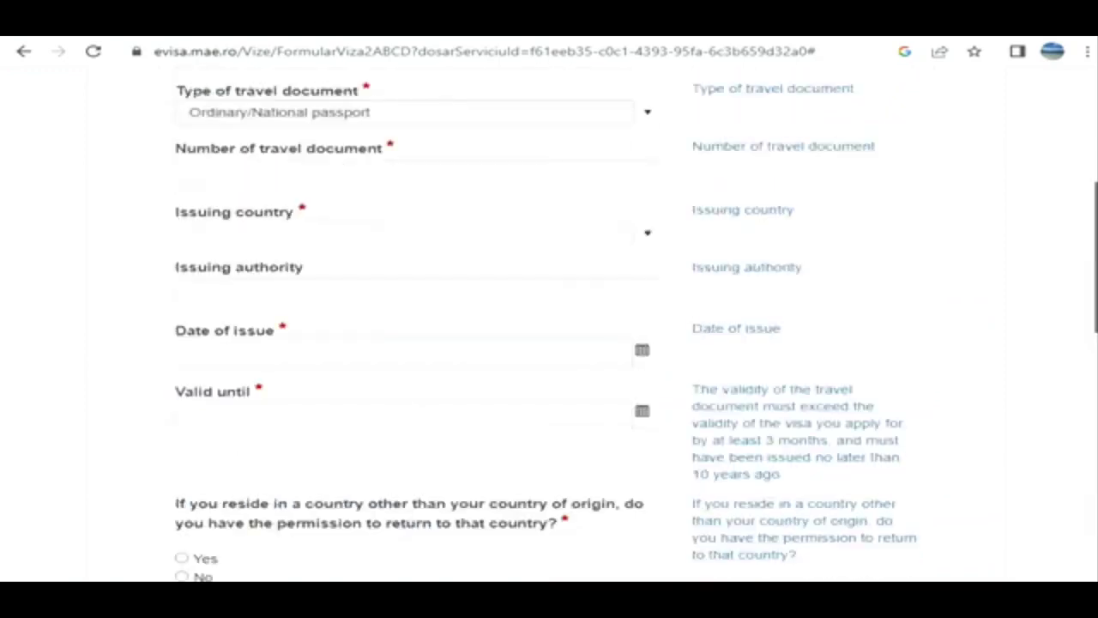
scroll(549, 326, up, 1)
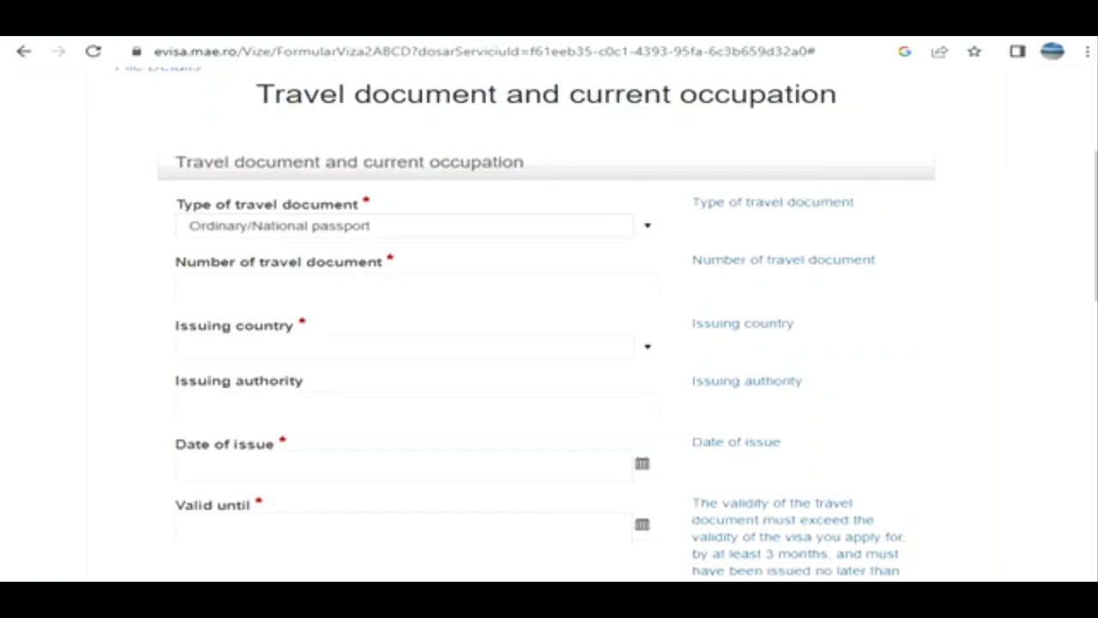
click(417, 288)
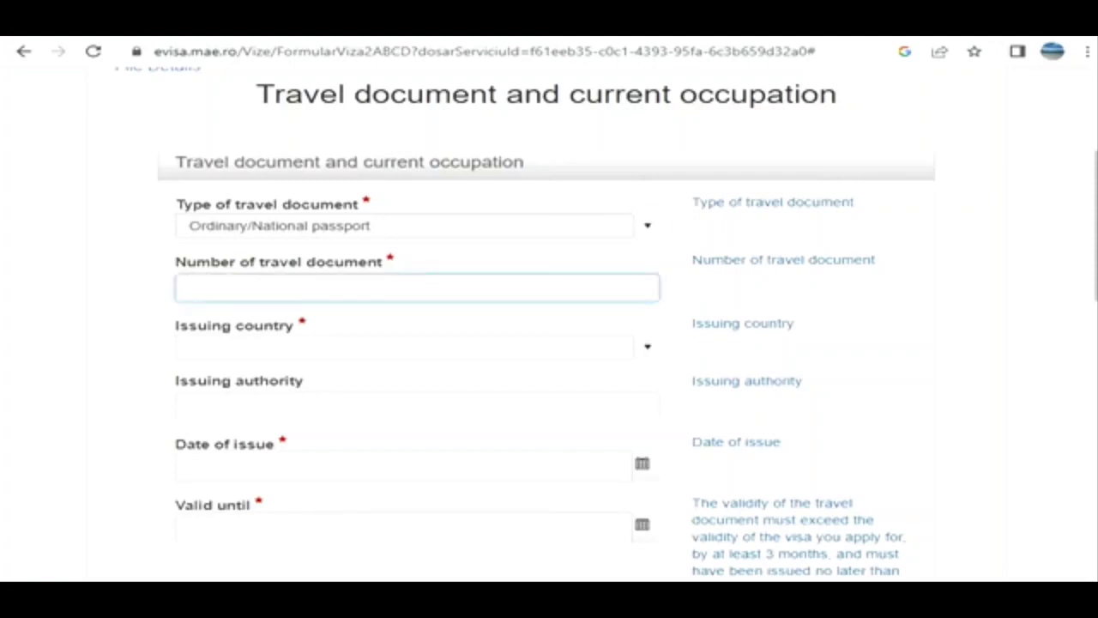
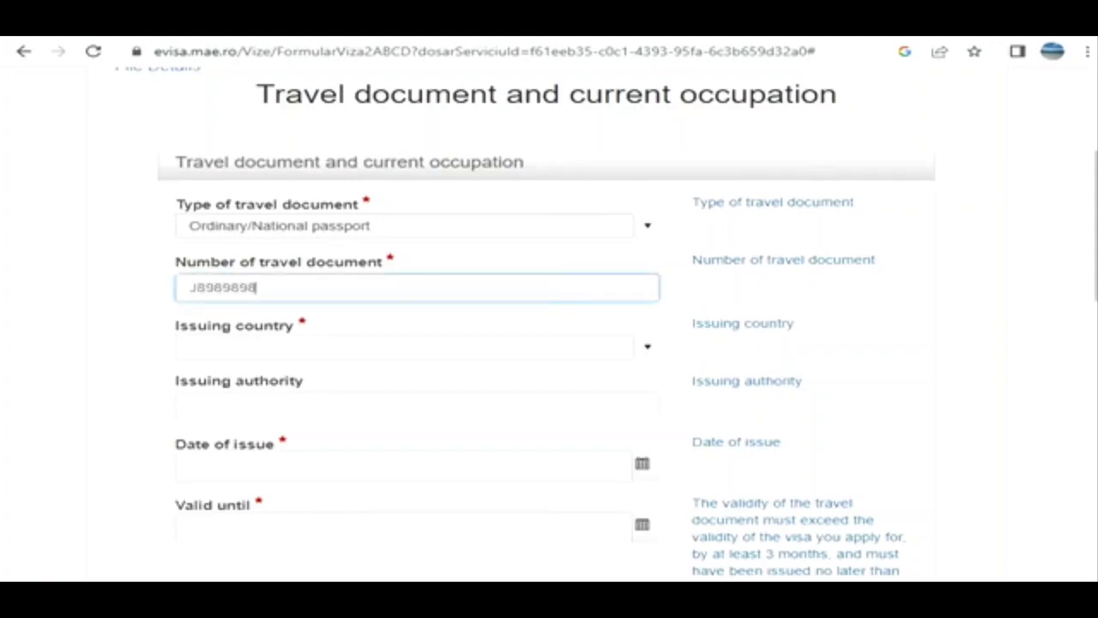
- Set the travel document's issuing country to India and enter India as its issuing authority
key(Tab)
text(India)
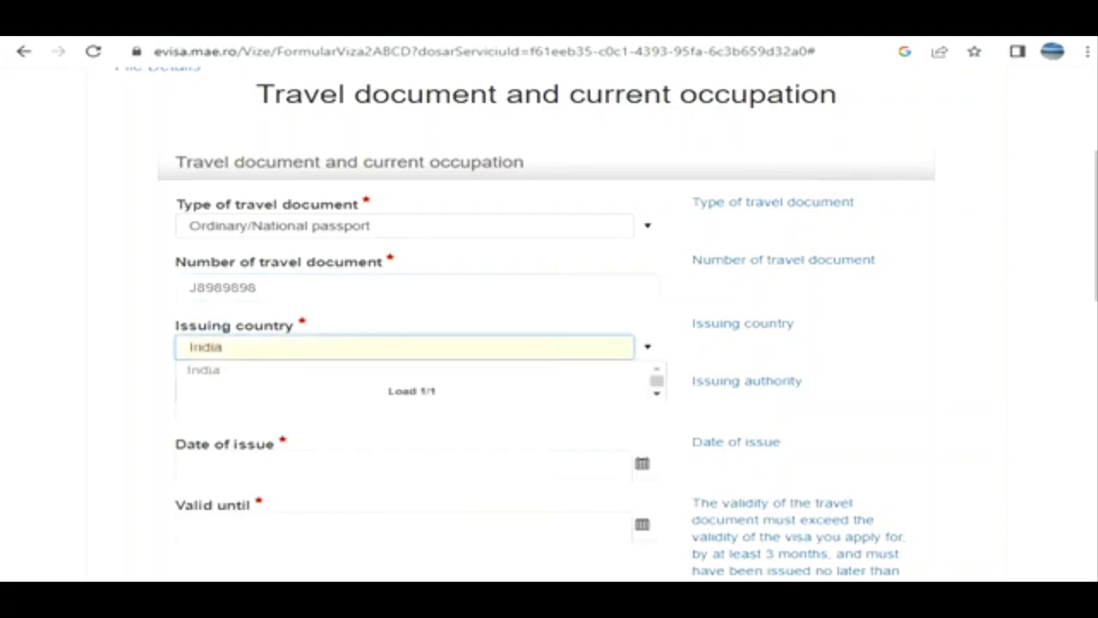
key(Down)
key(Return)
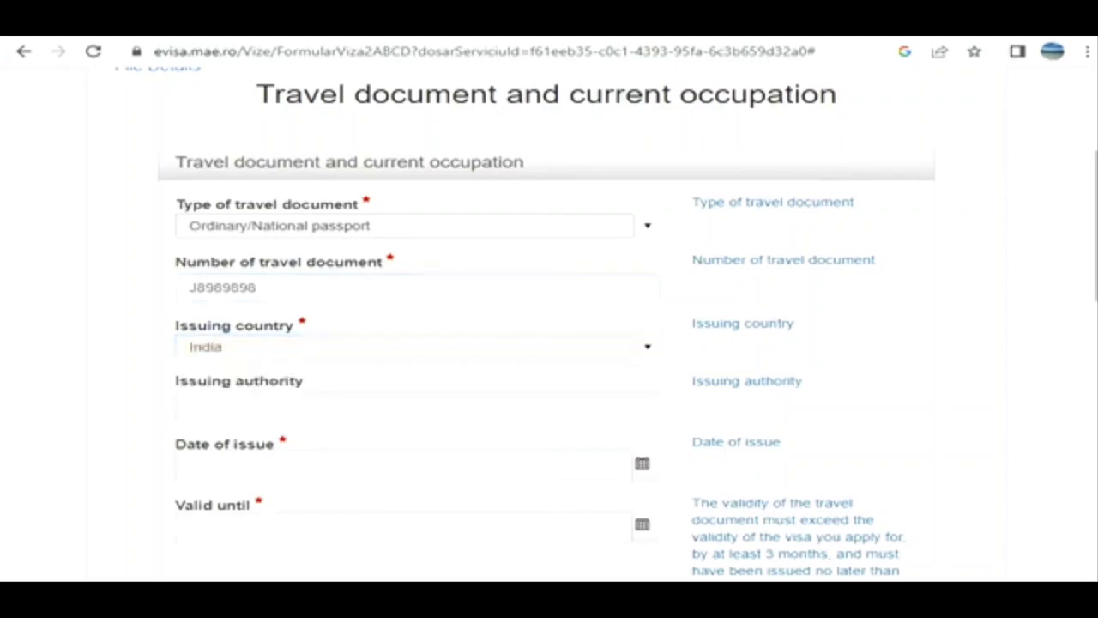
click(190, 406)
text(India)
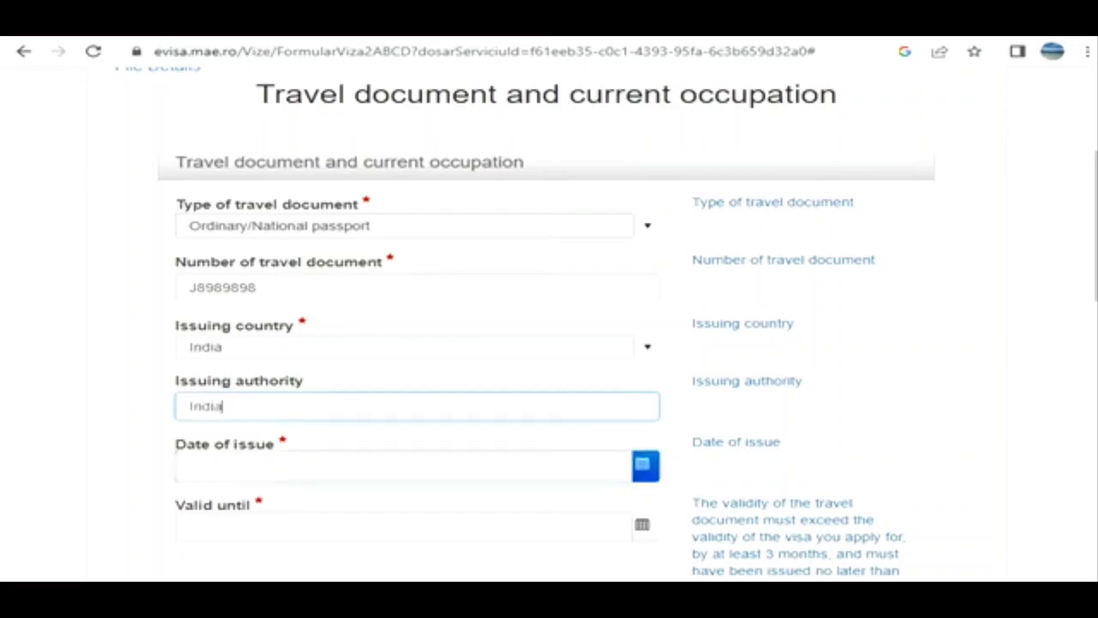
- Set the travel document's date of issue to 2/9/2021
click(645, 465)
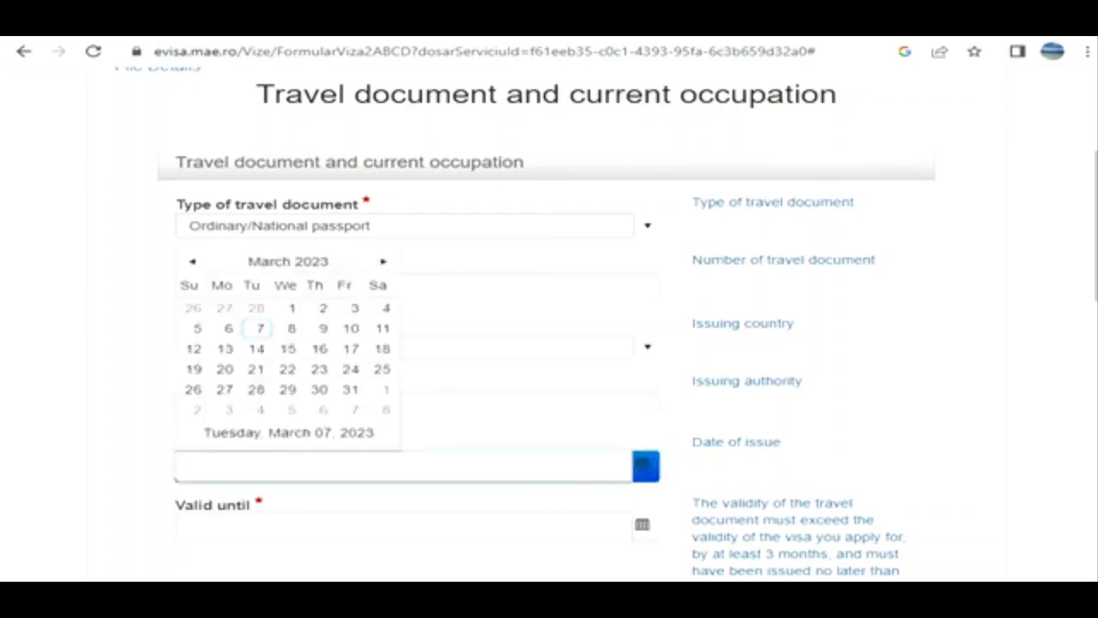
click(289, 261)
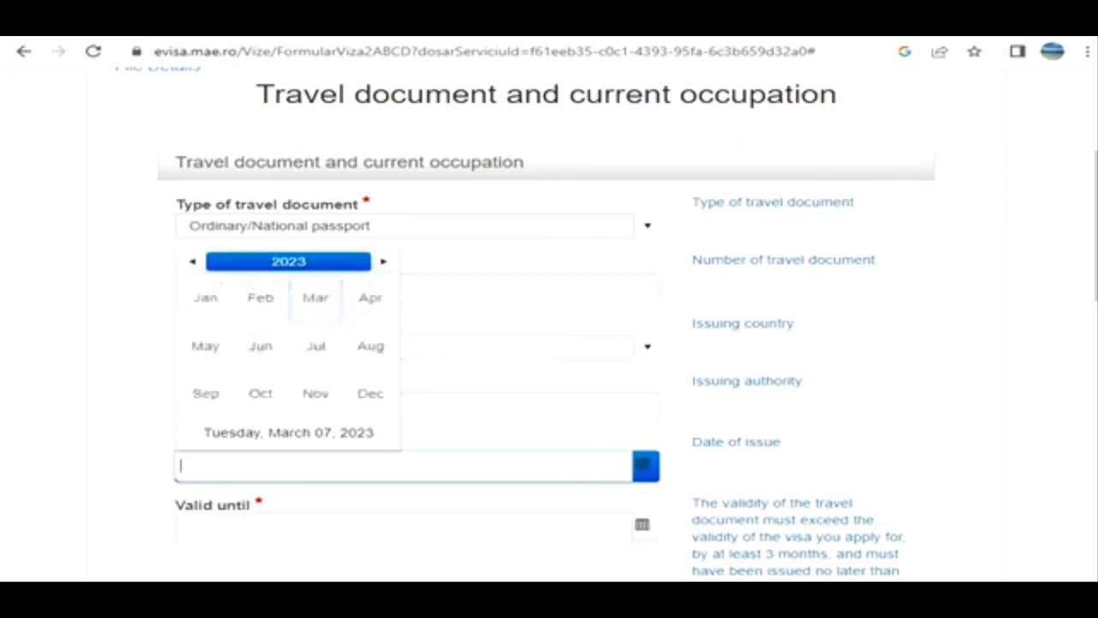
click(191, 261)
click(191, 261)
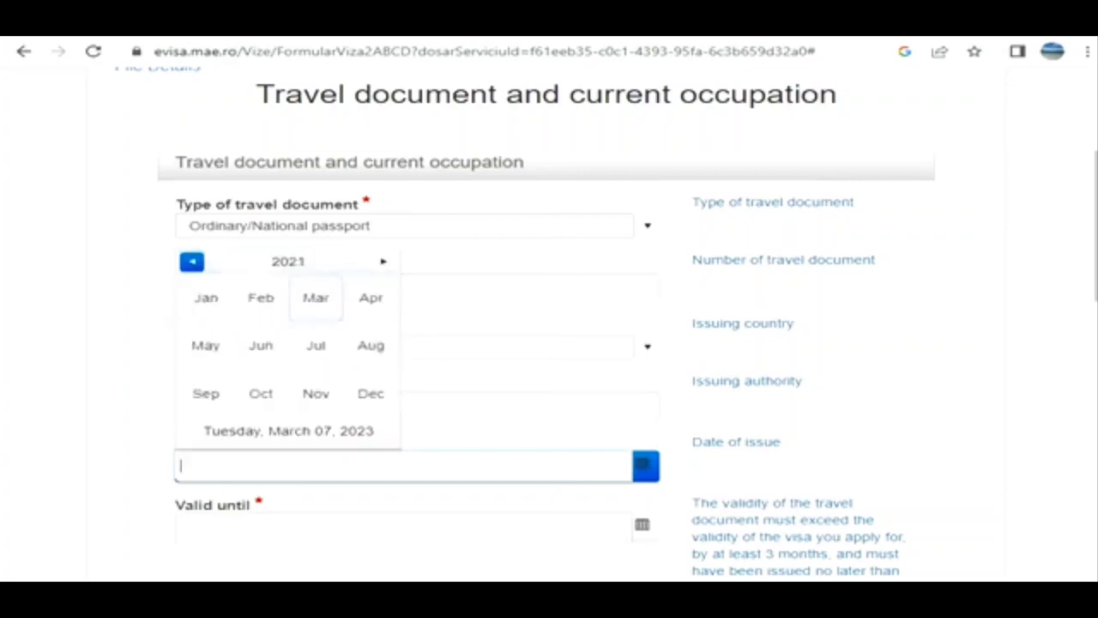
click(260, 297)
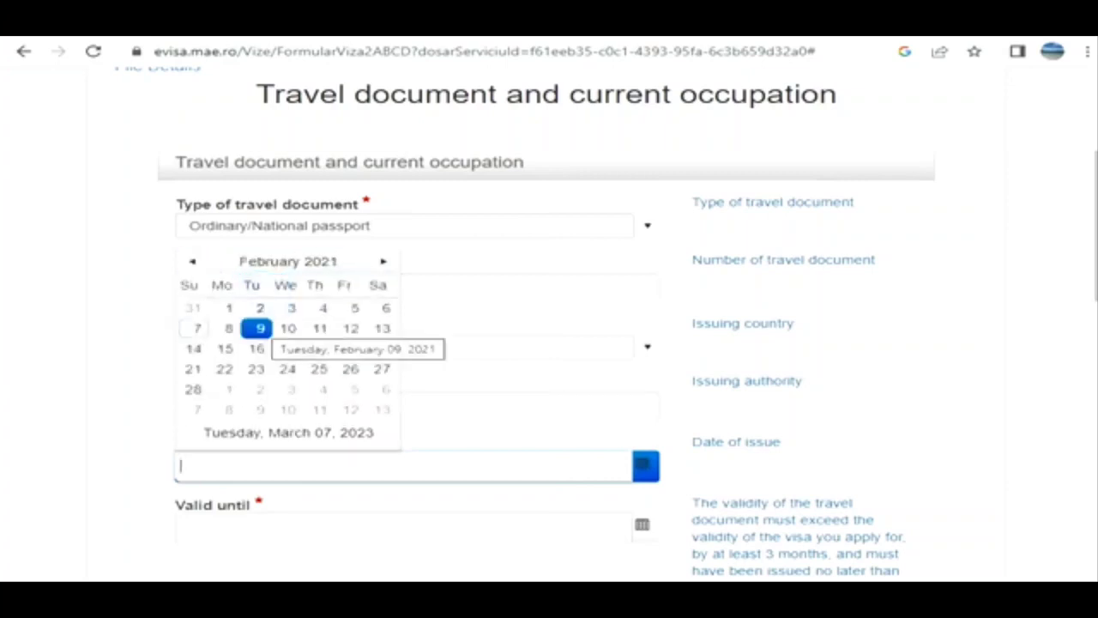
click(260, 328)
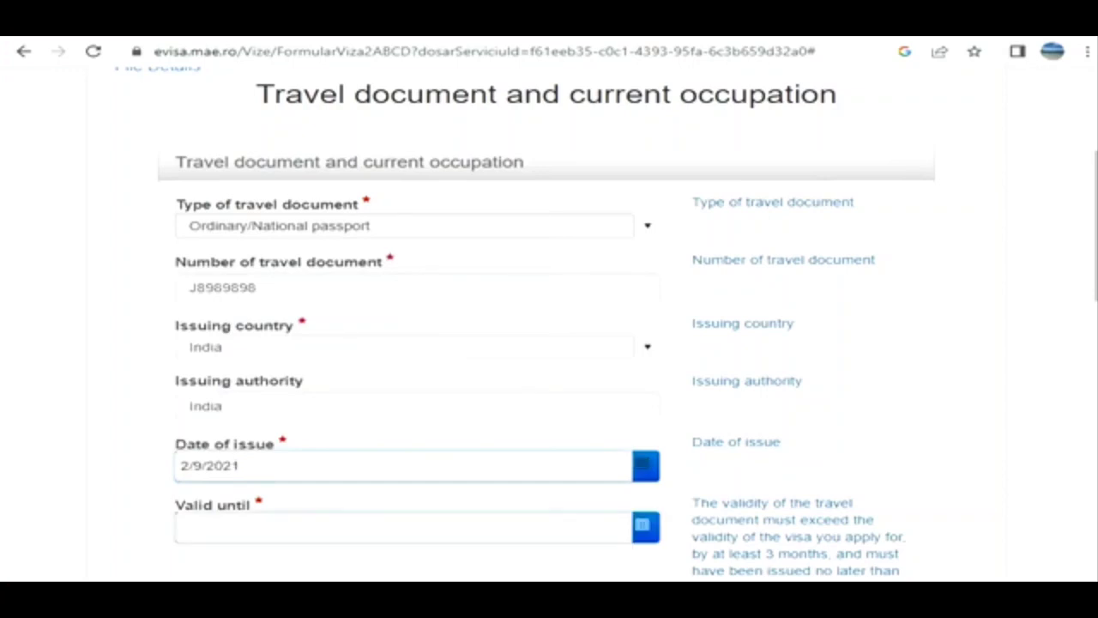
- Set the travel document's valid-until date to 2/8/2031
click(644, 526)
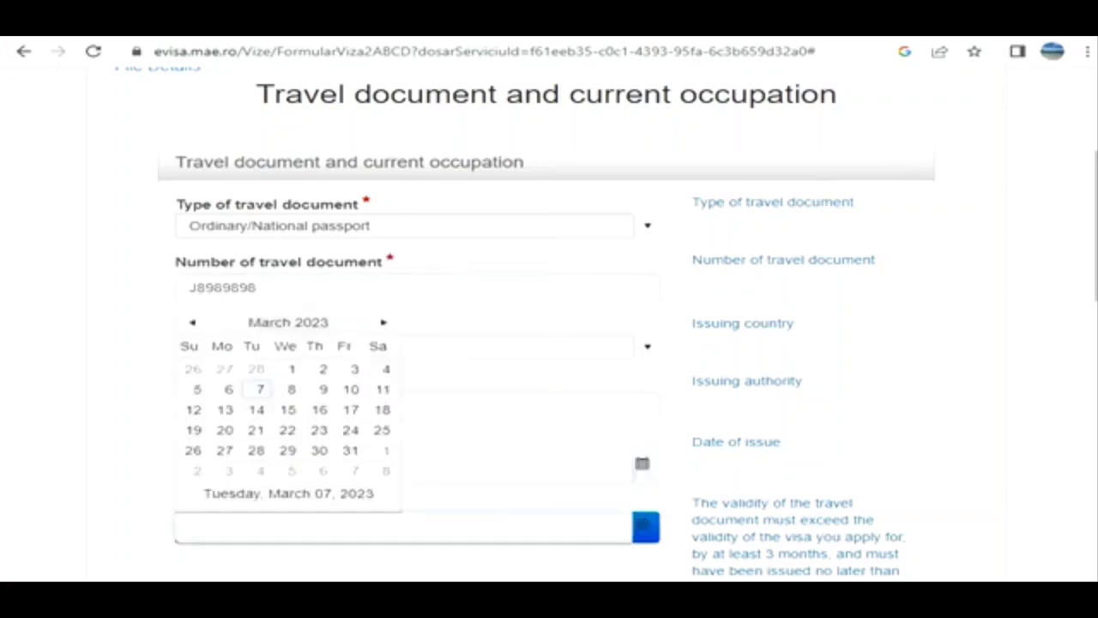
click(289, 323)
click(289, 323)
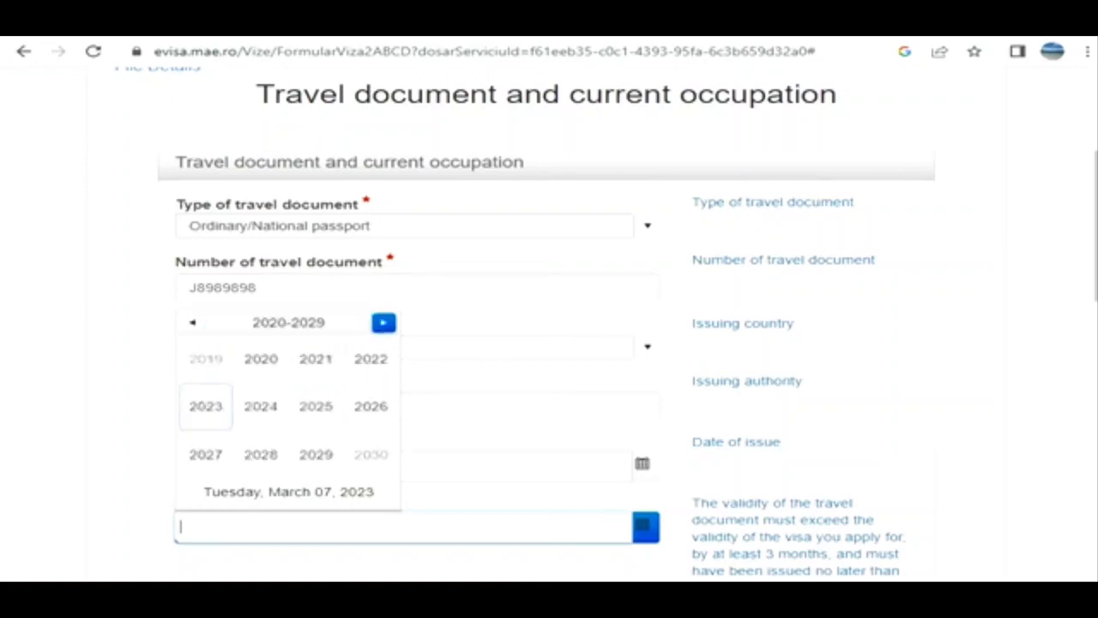
click(383, 322)
click(316, 358)
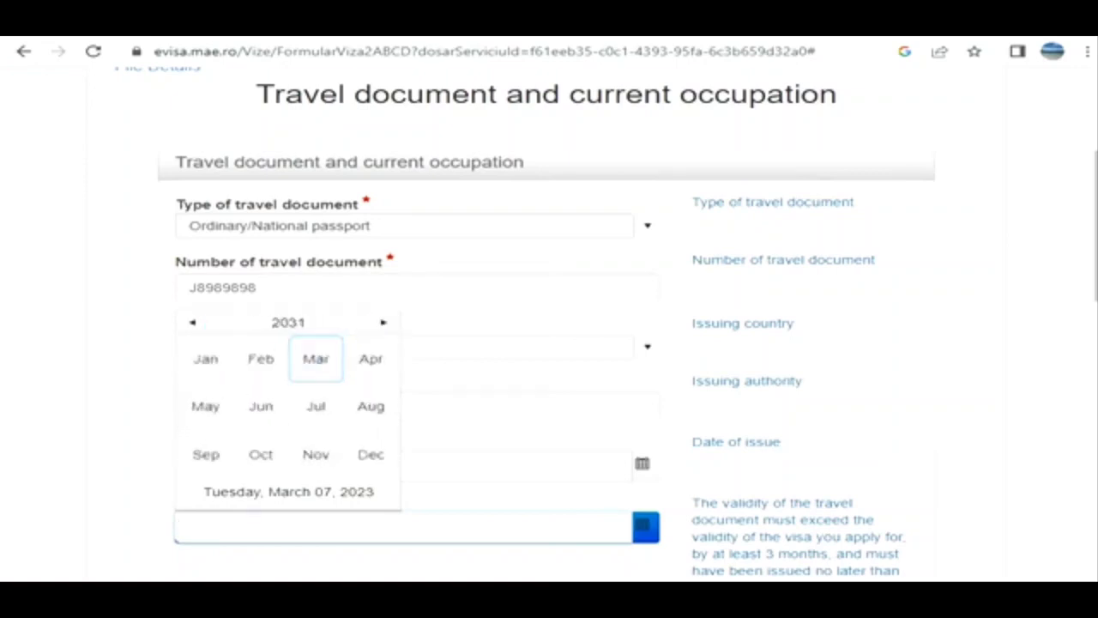
click(260, 359)
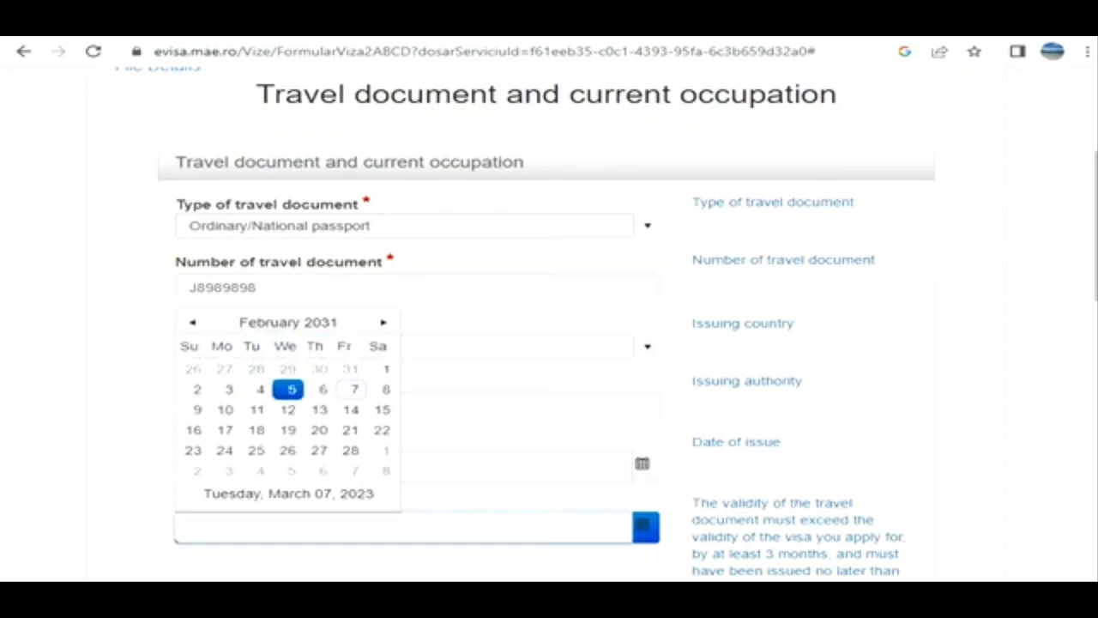
click(385, 389)
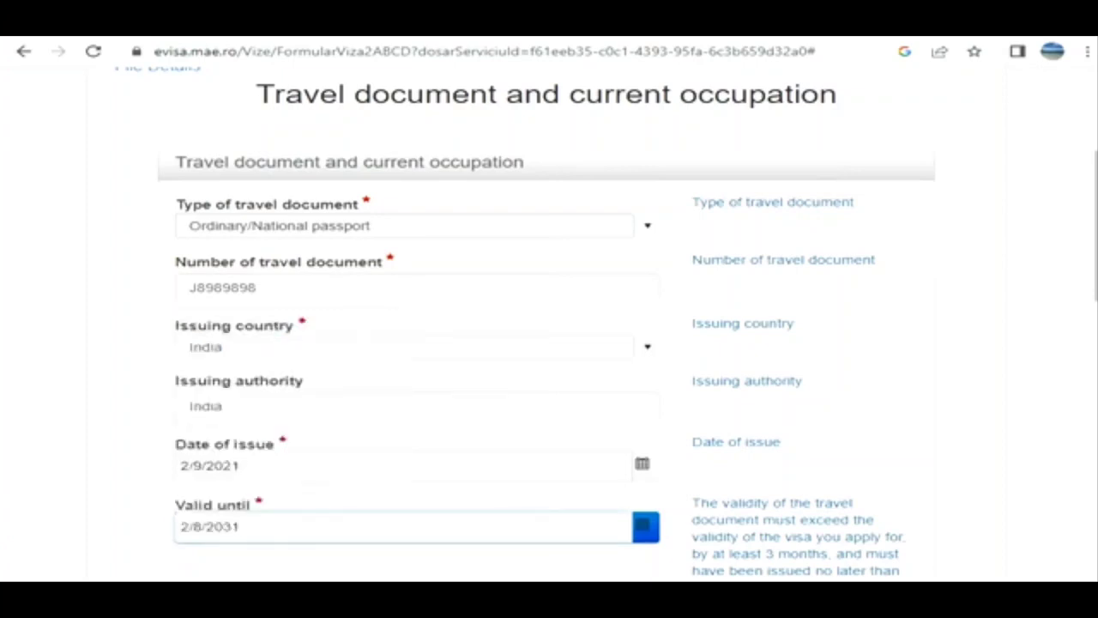
- Skip the optional occupation and employer fields and continue to the details about the visa
scroll(549, 343, down, 5)
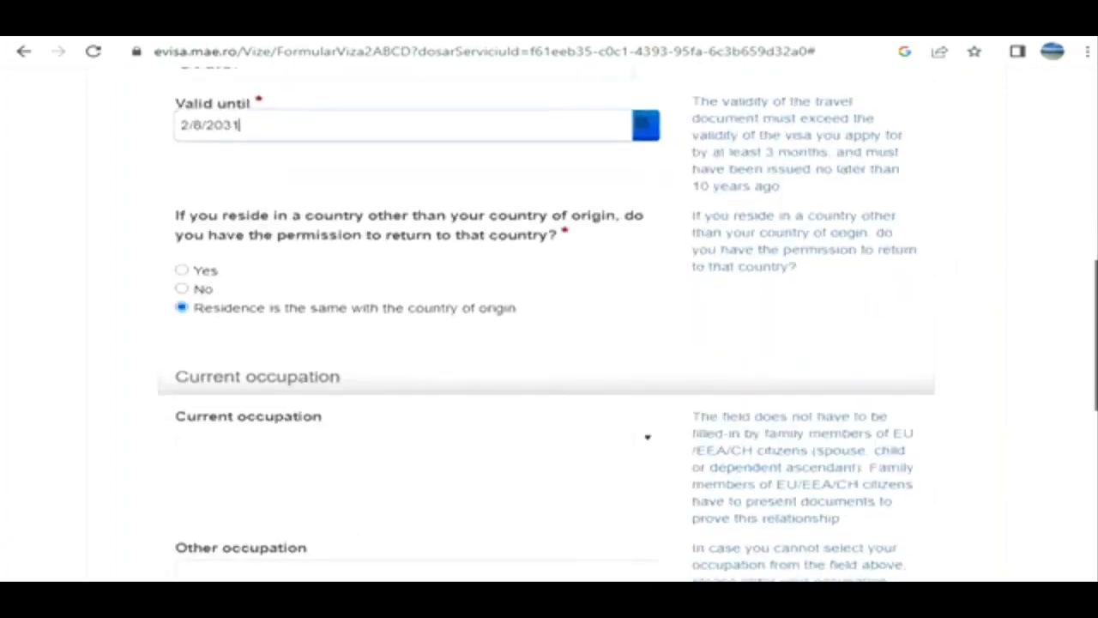
scroll(549, 343, down, 4)
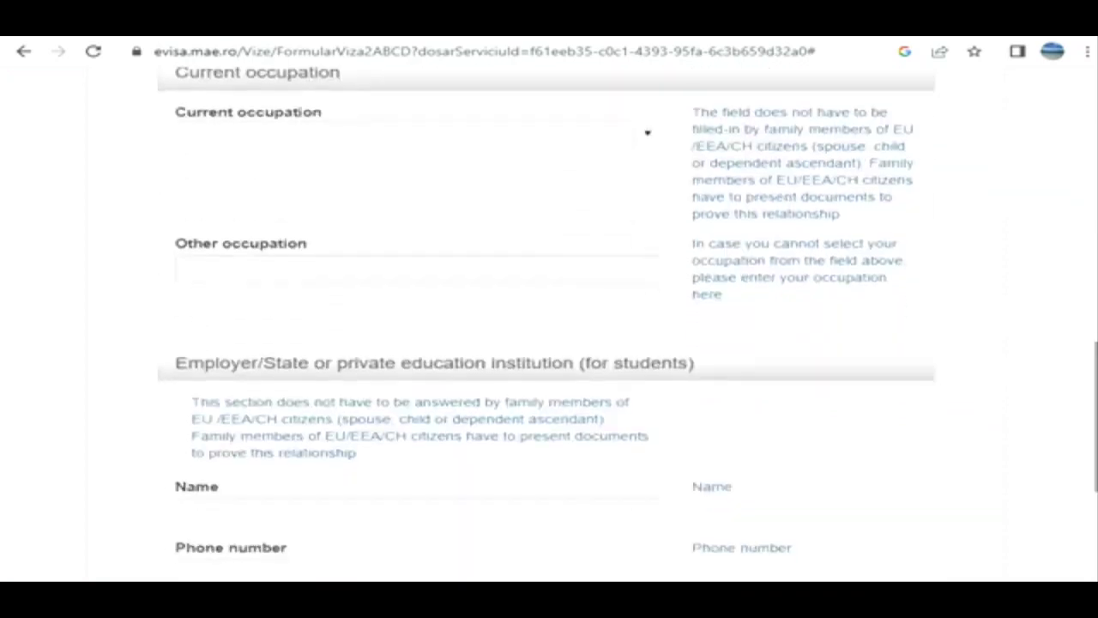
scroll(549, 343, down, 5)
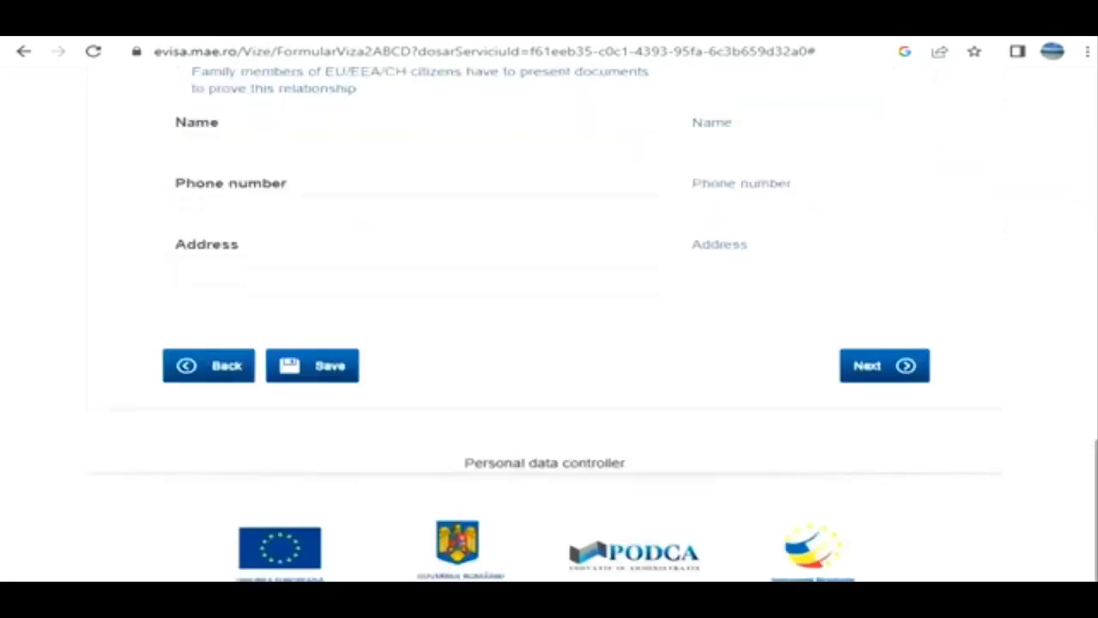
click(884, 366)
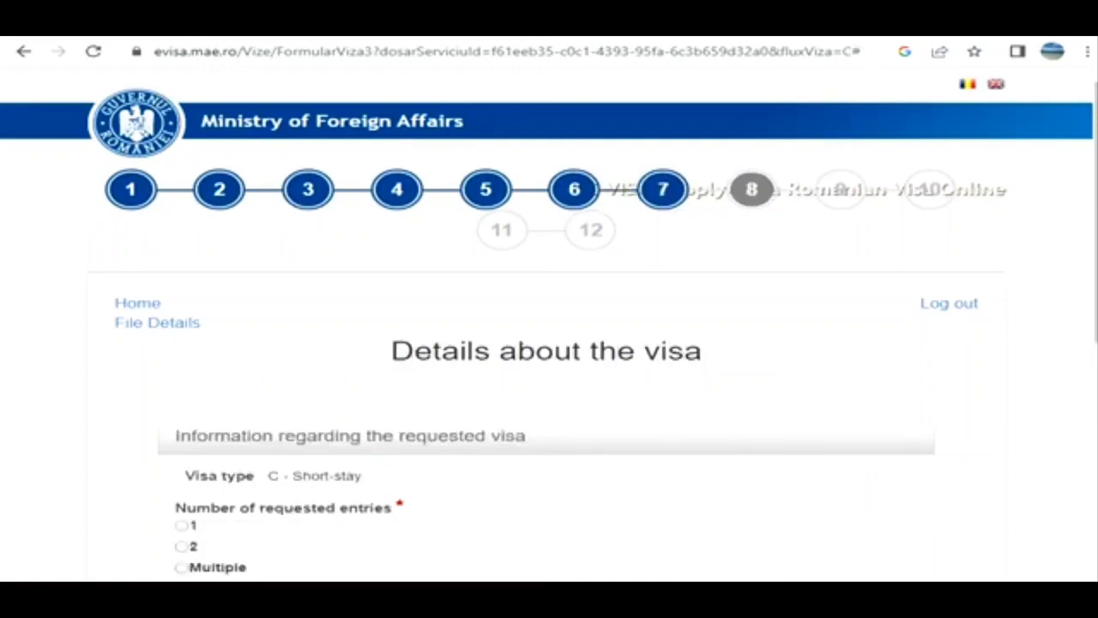
- Request multiple entries with a 25-day duration of stay, and continue to the details regarding the journey
scroll(549, 343, down, 2)
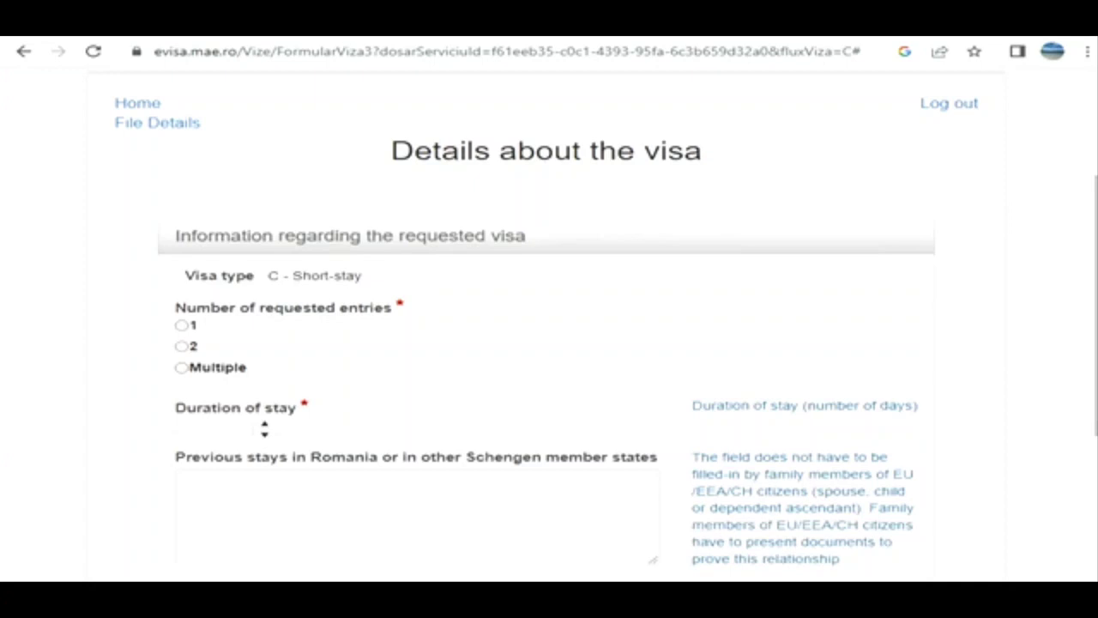
click(181, 367)
click(265, 424)
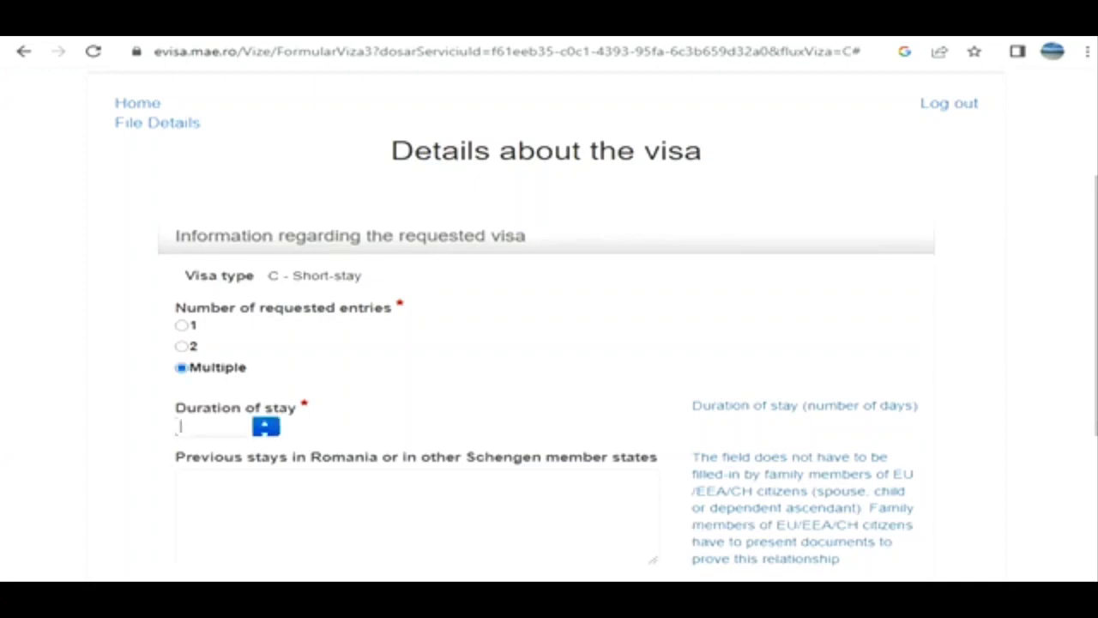
text(25)
scroll(549, 343, down, 3)
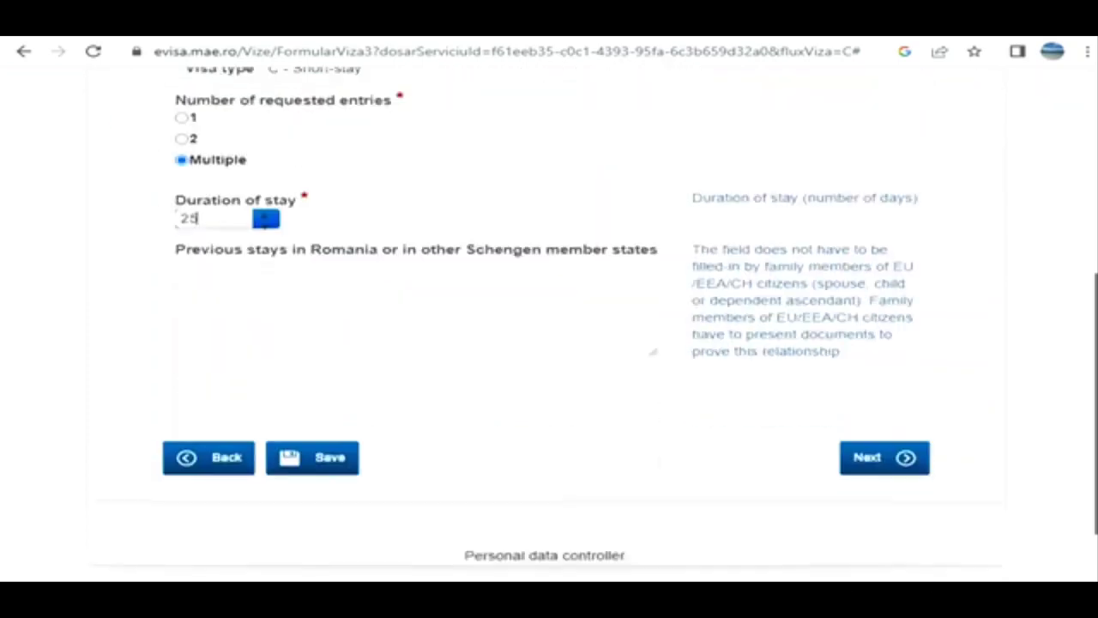
click(884, 456)
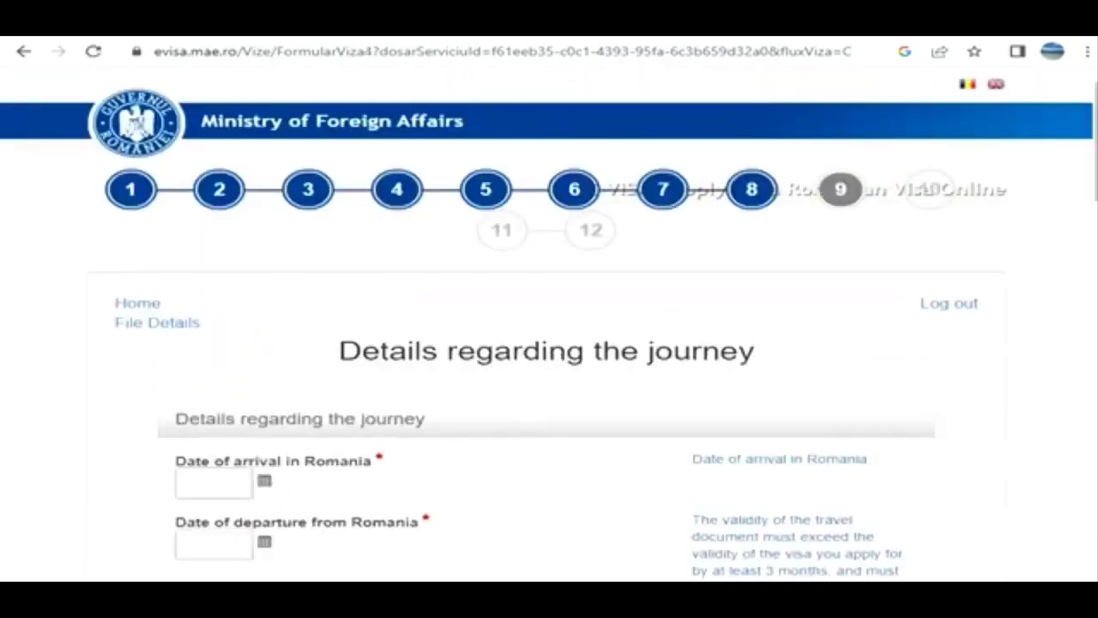
- Set the date of arrival in Romania to 4/1/2023 and the date of departure to 4/26/2023
scroll(549, 343, down, 3)
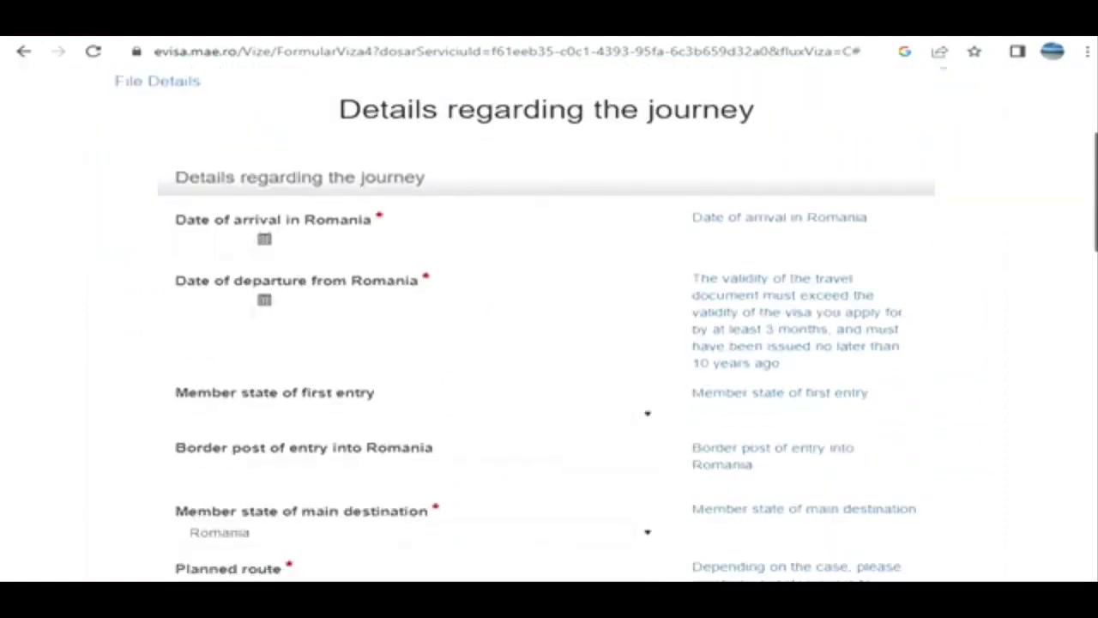
click(266, 231)
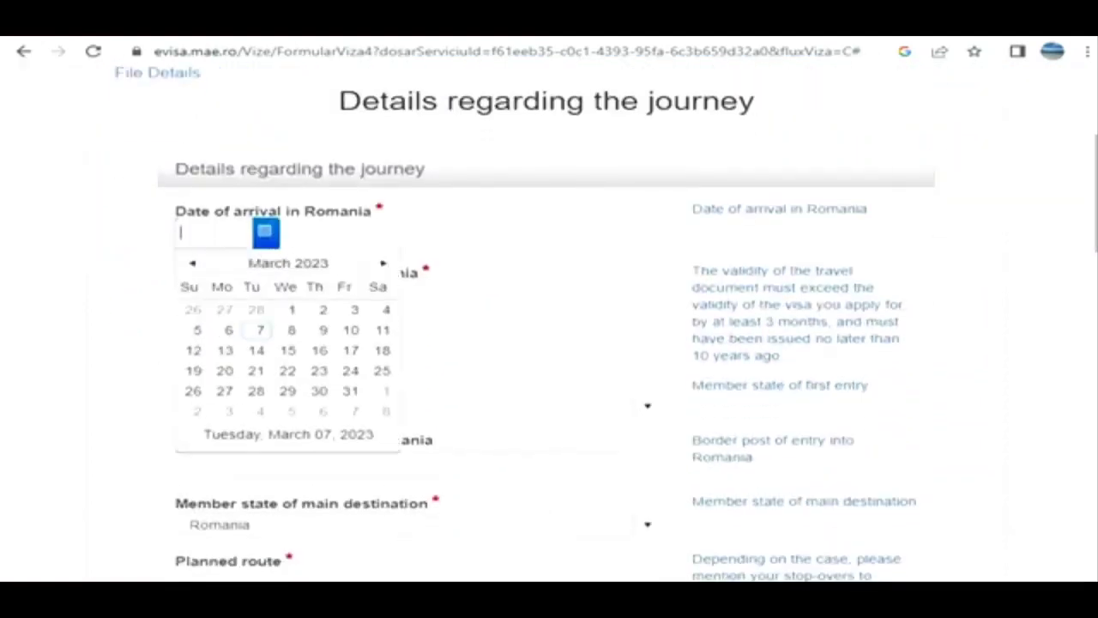
click(383, 263)
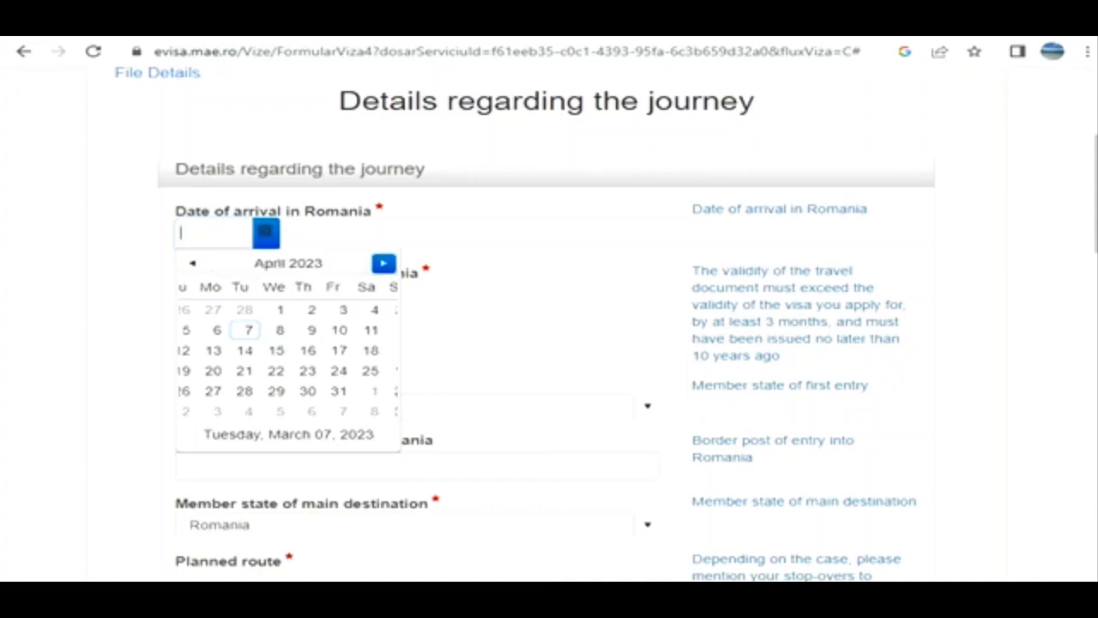
click(386, 308)
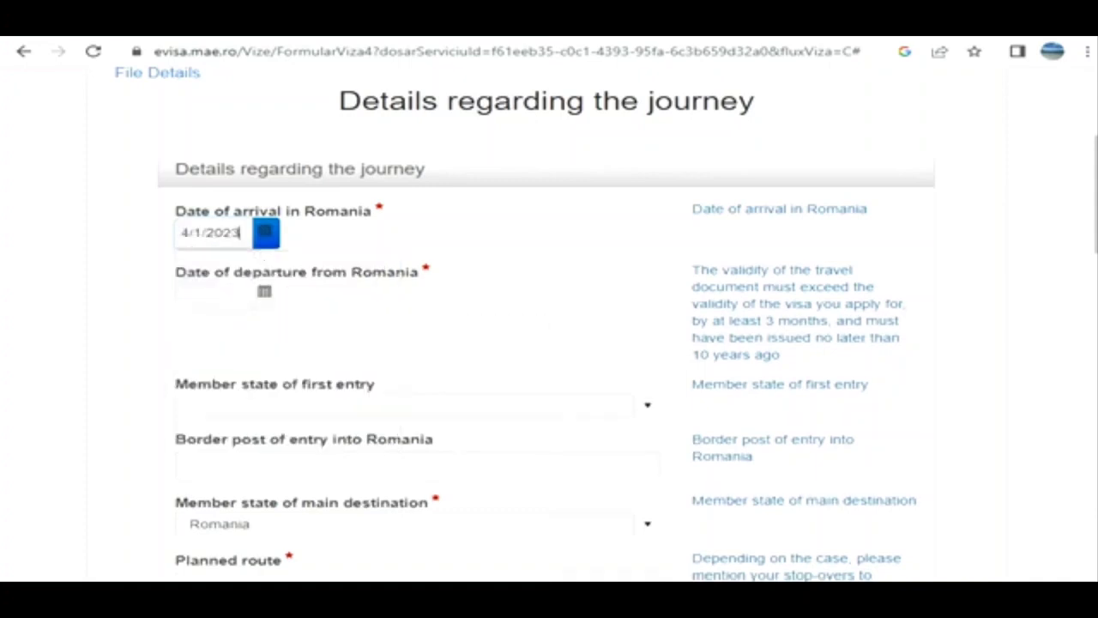
click(265, 293)
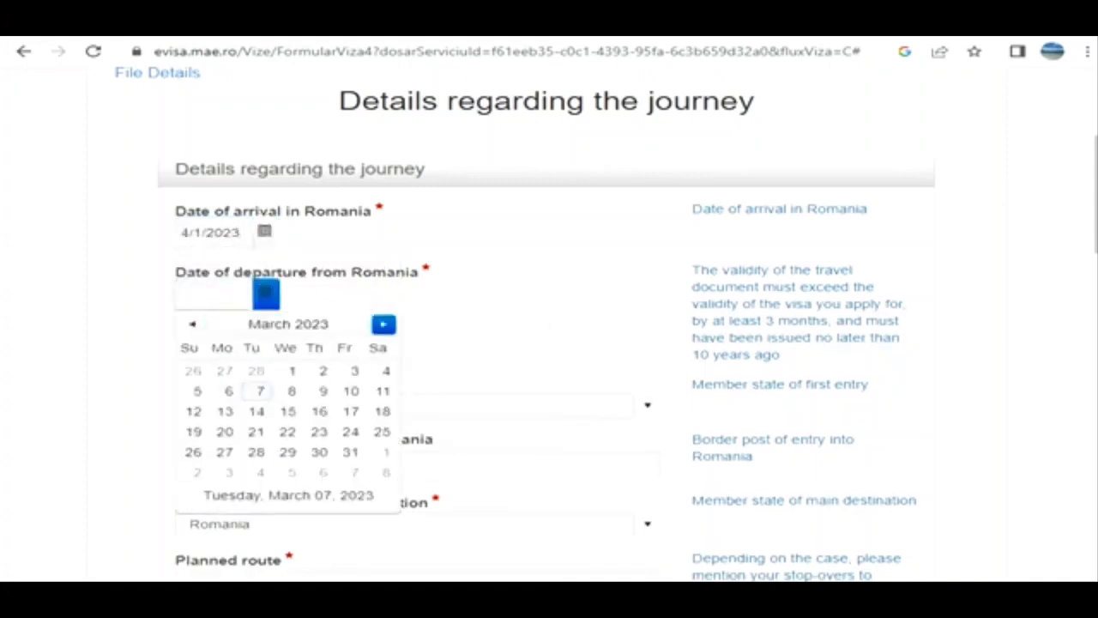
click(382, 323)
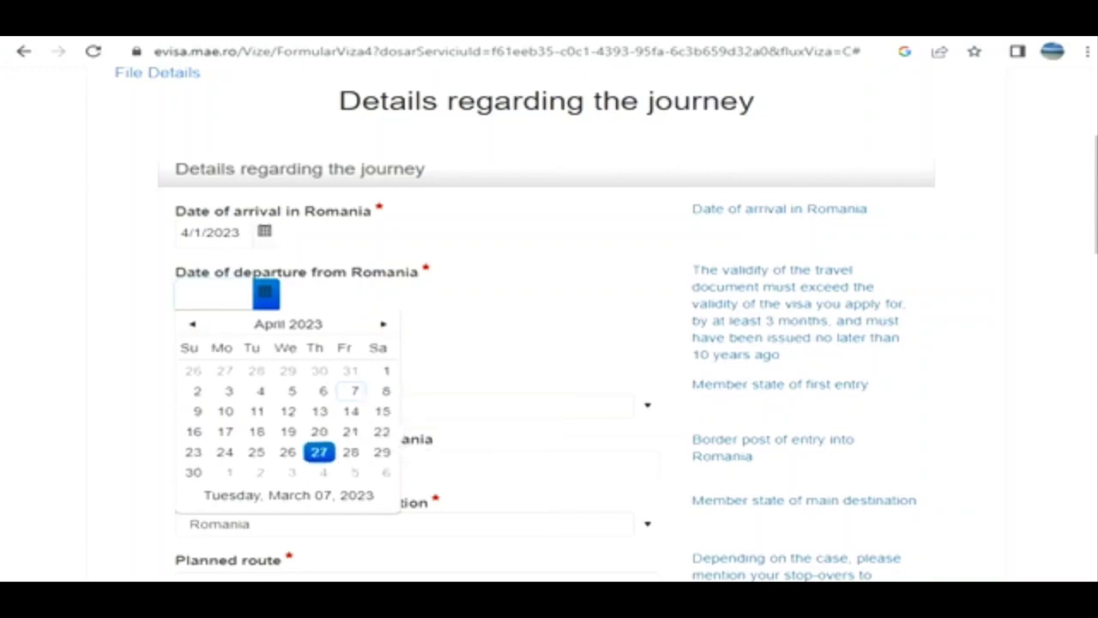
click(287, 452)
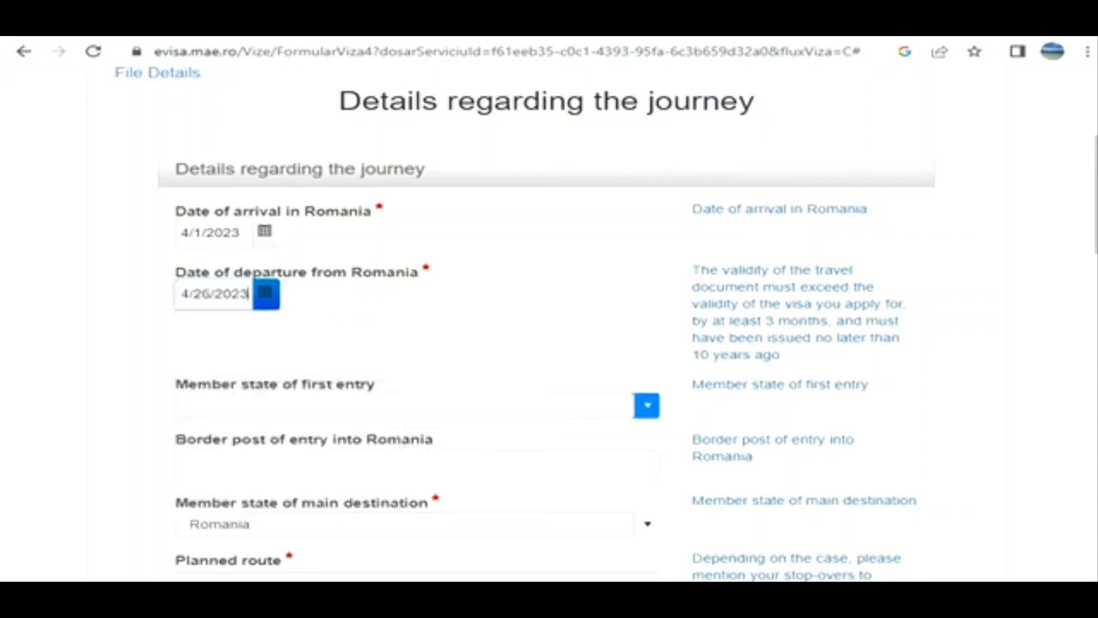
- Choose Romania as the member state of first entry
click(404, 406)
text(roma)
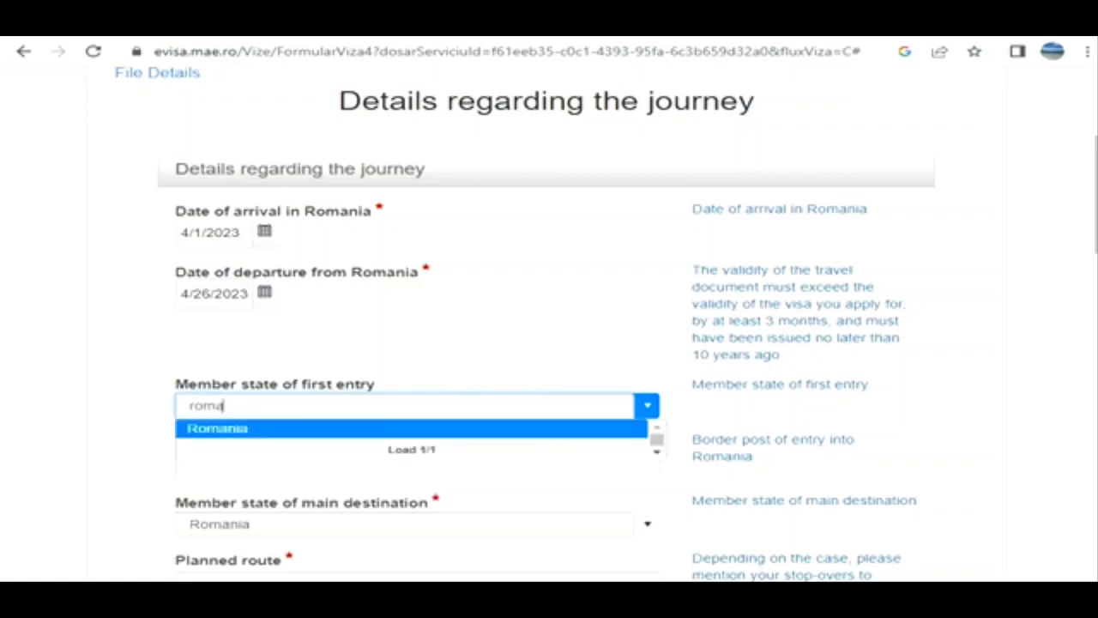
key(Return)
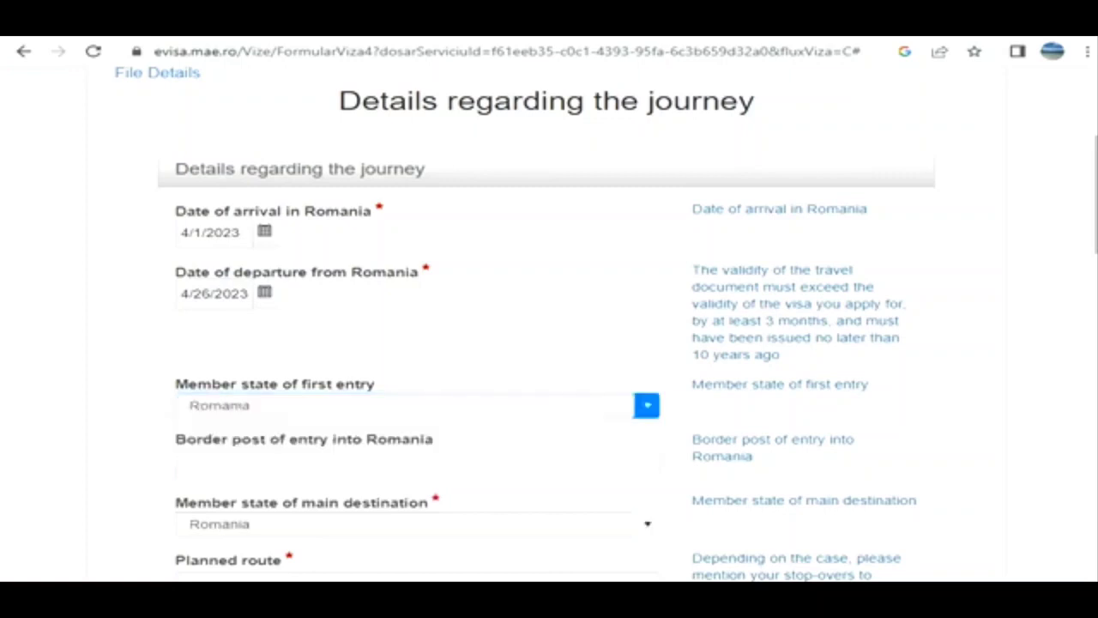
- Enter the placeholder text "vzsvvf" as the planned route of the journey
scroll(546, 322, down, 7)
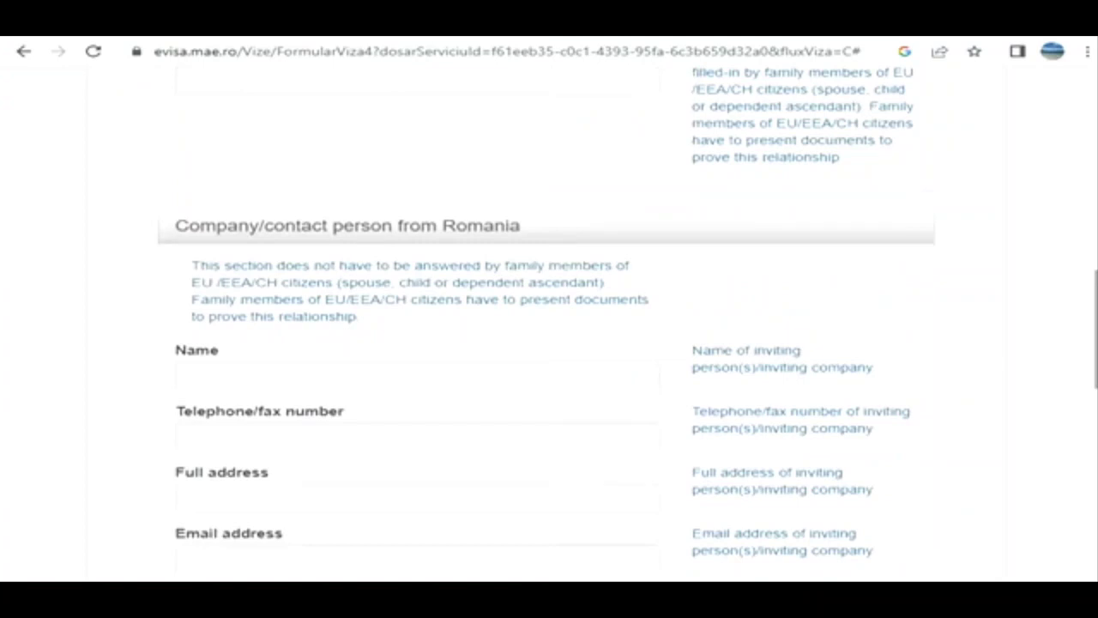
scroll(547, 322, up, 2)
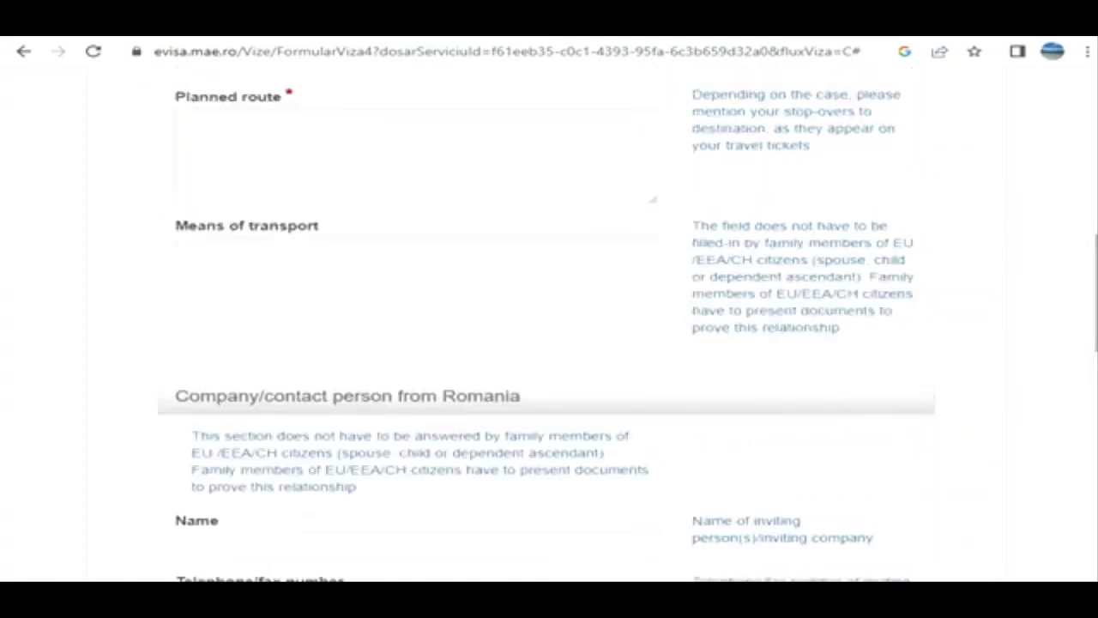
click(191, 123)
text(vzsvvf)
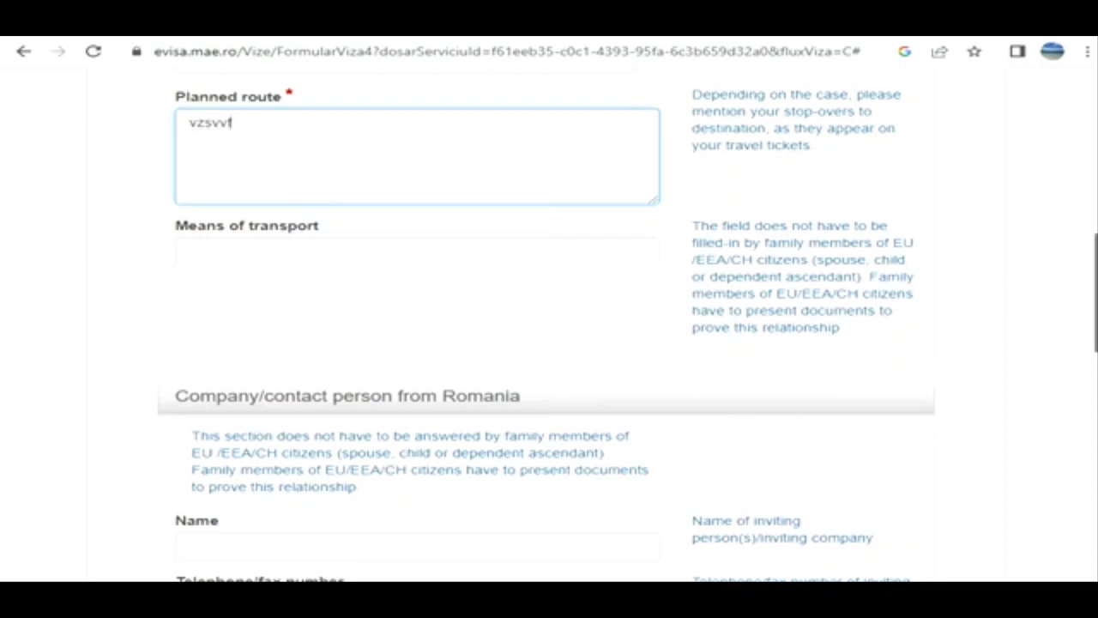
- Select cash, traveller's cheques, accommodation and credit cards as means of support during the stay, and continue to the family details
scroll(547, 322, down, 3)
scroll(547, 322, down, 5)
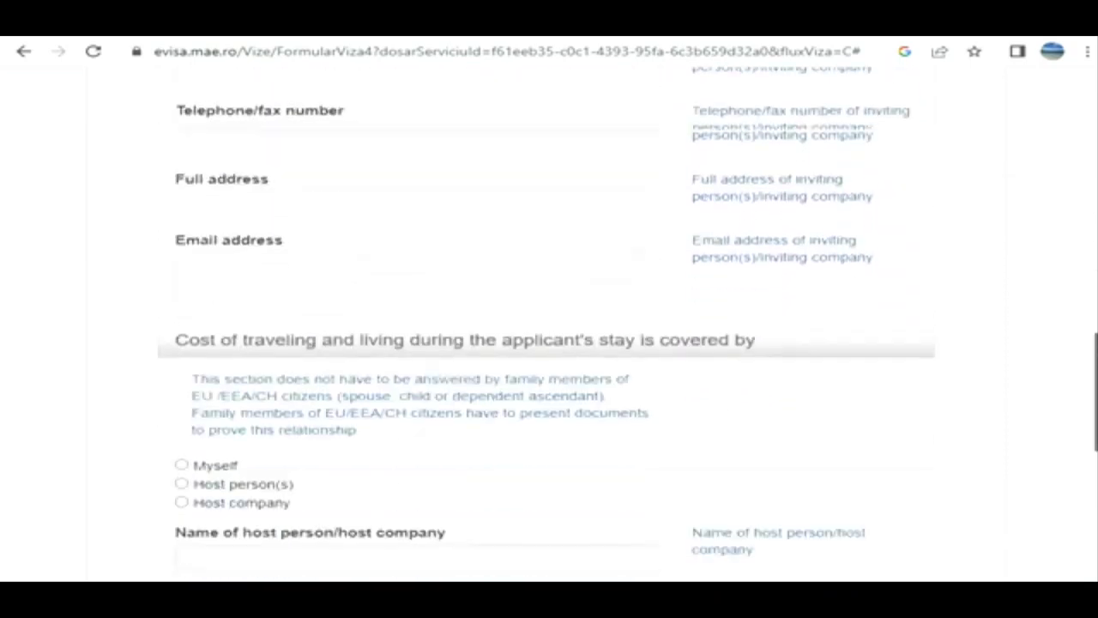
scroll(546, 322, down, 4)
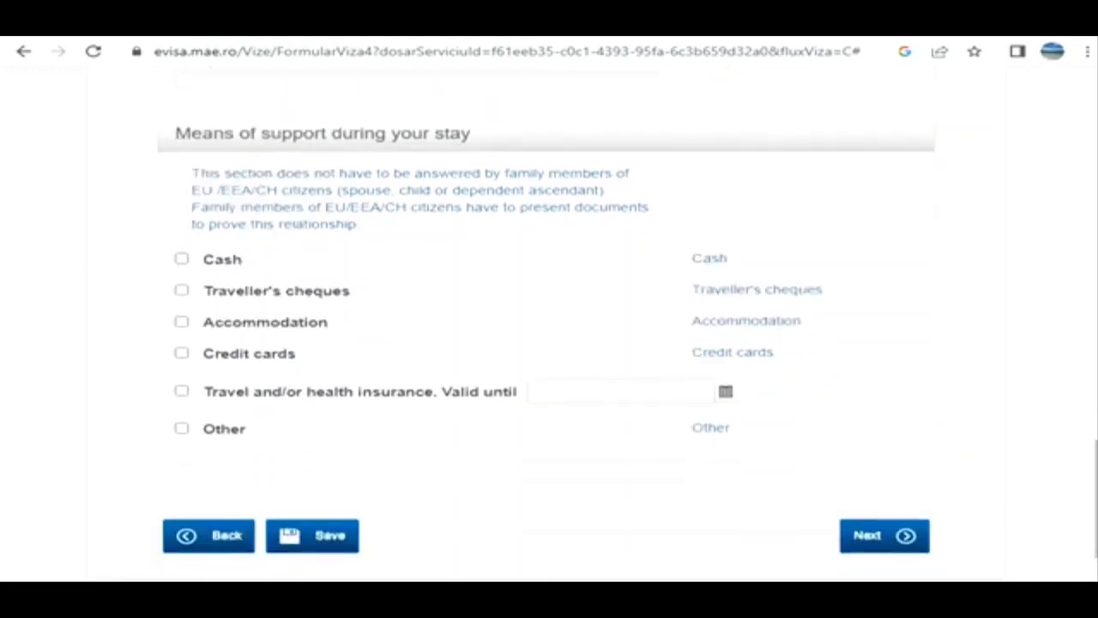
click(182, 259)
click(181, 290)
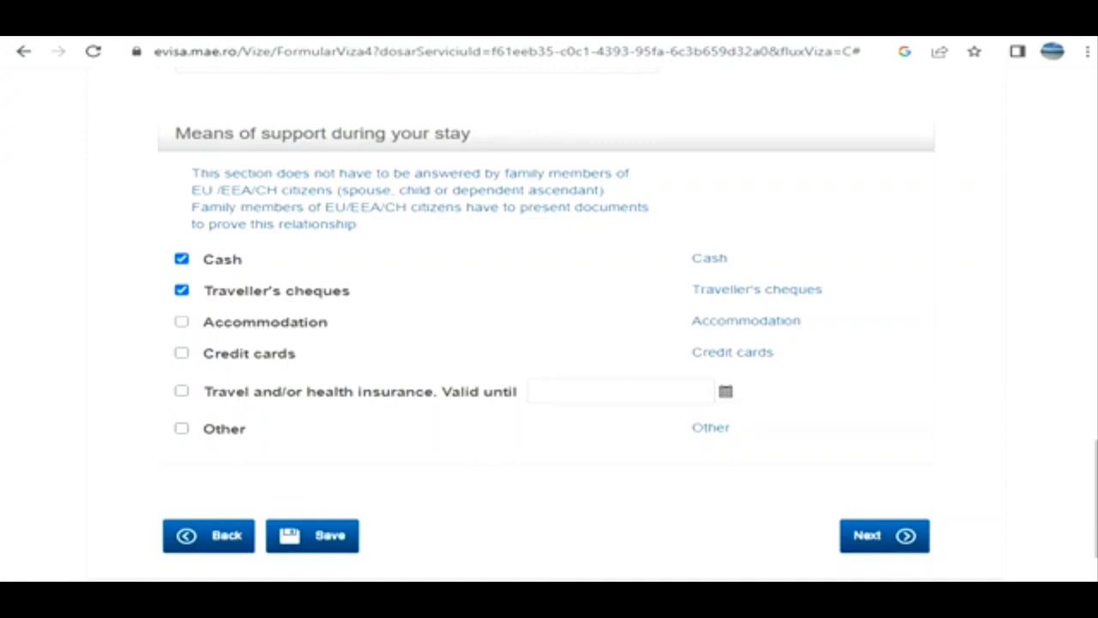
click(181, 321)
click(181, 352)
click(884, 535)
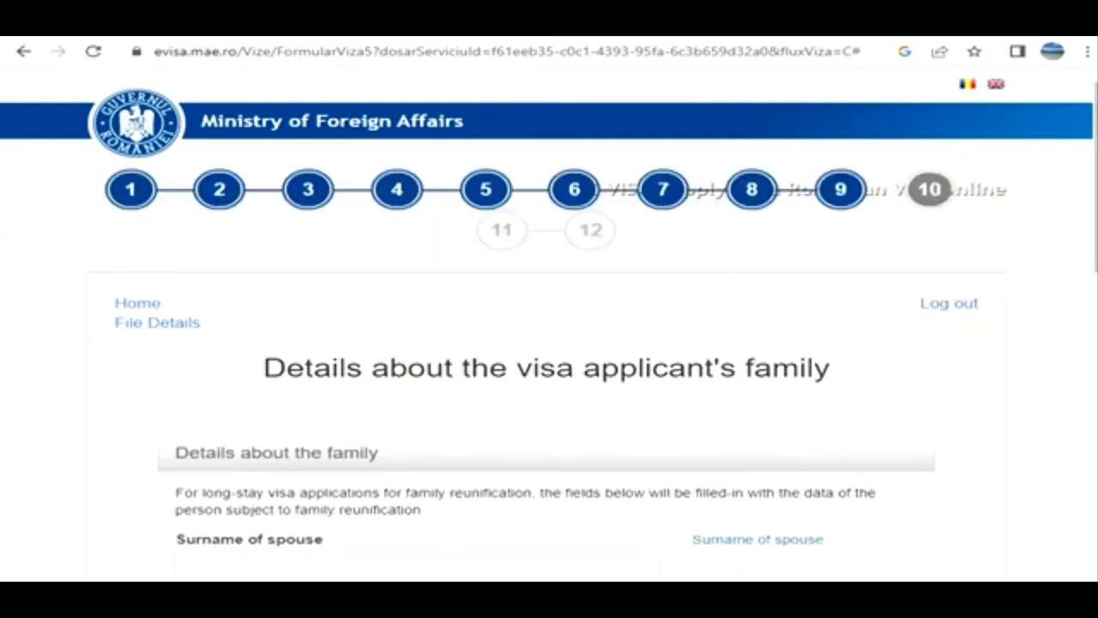
- Leave the spouse and children details of the applicant's family blank and continue to the host details
scroll(549, 344, down, 2)
scroll(549, 344, down, 4)
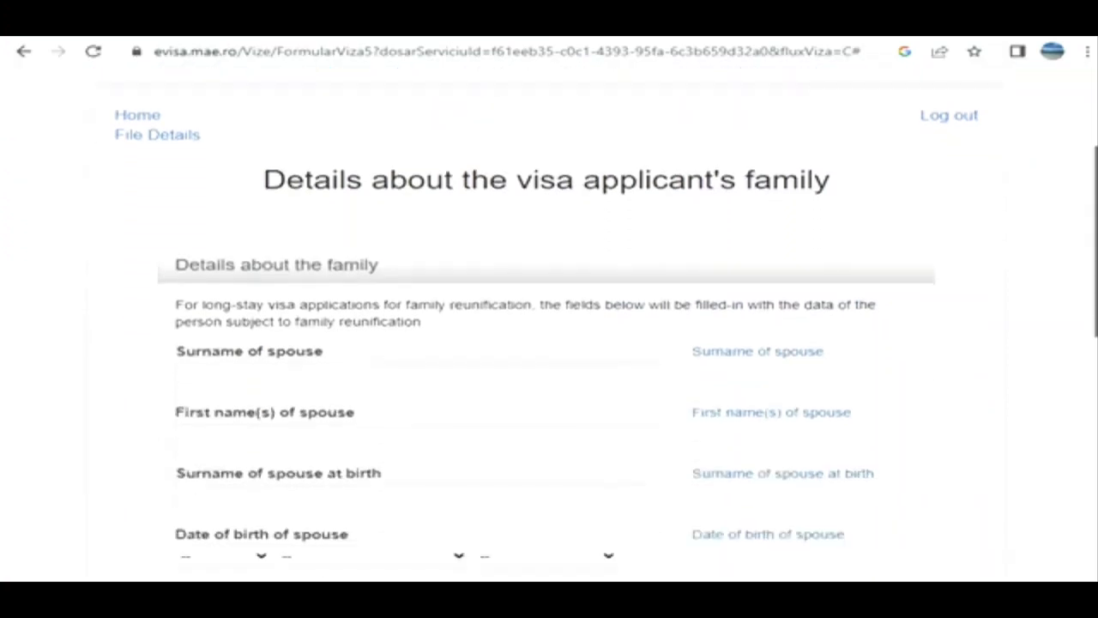
scroll(549, 343, down, 4)
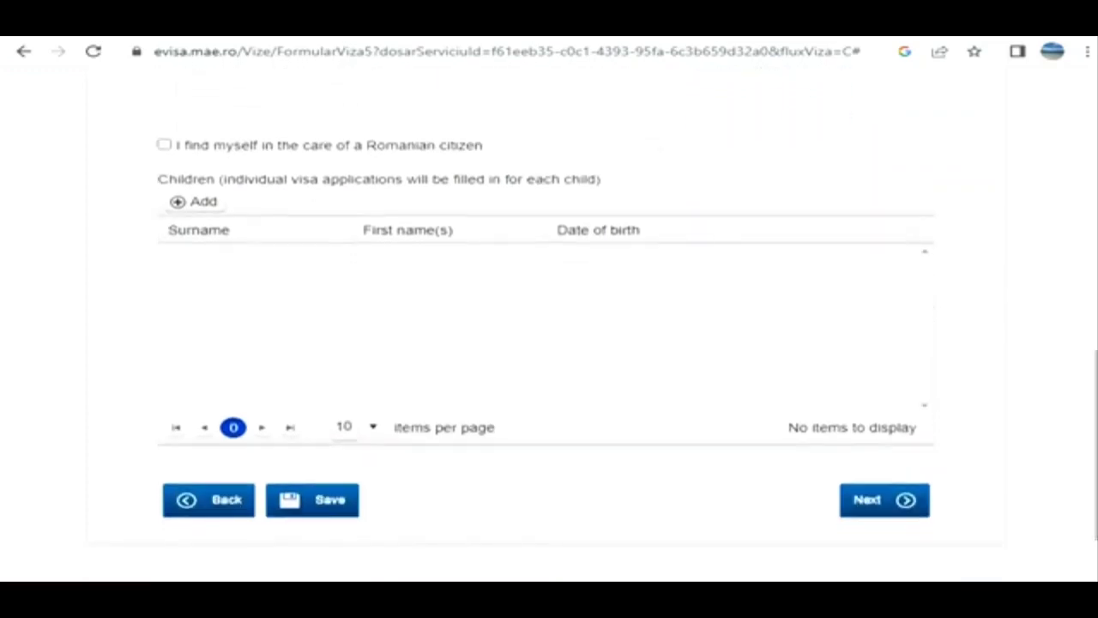
click(885, 500)
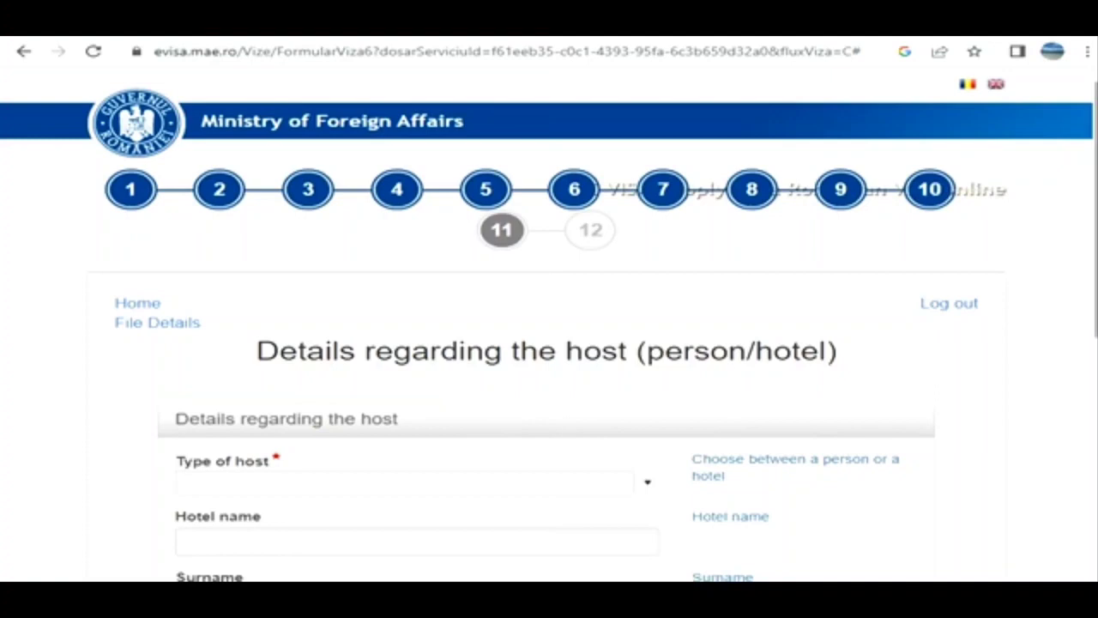
- Set the type of host to Hotel with the hotel name "Hotel1", and continue to the applicant's home address
scroll(549, 343, down, 3)
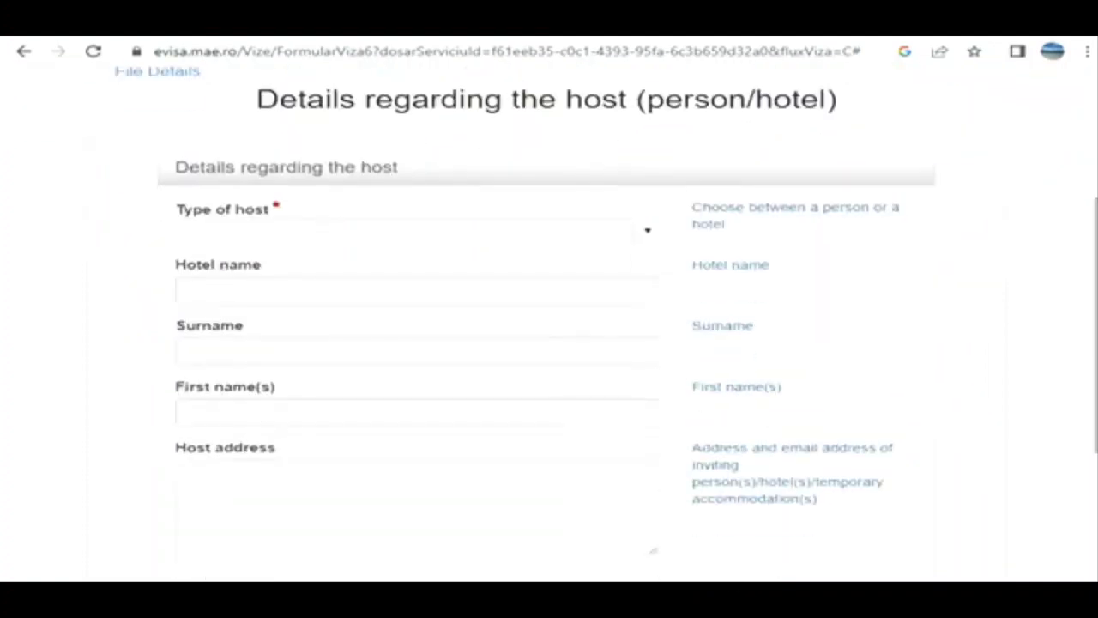
click(647, 231)
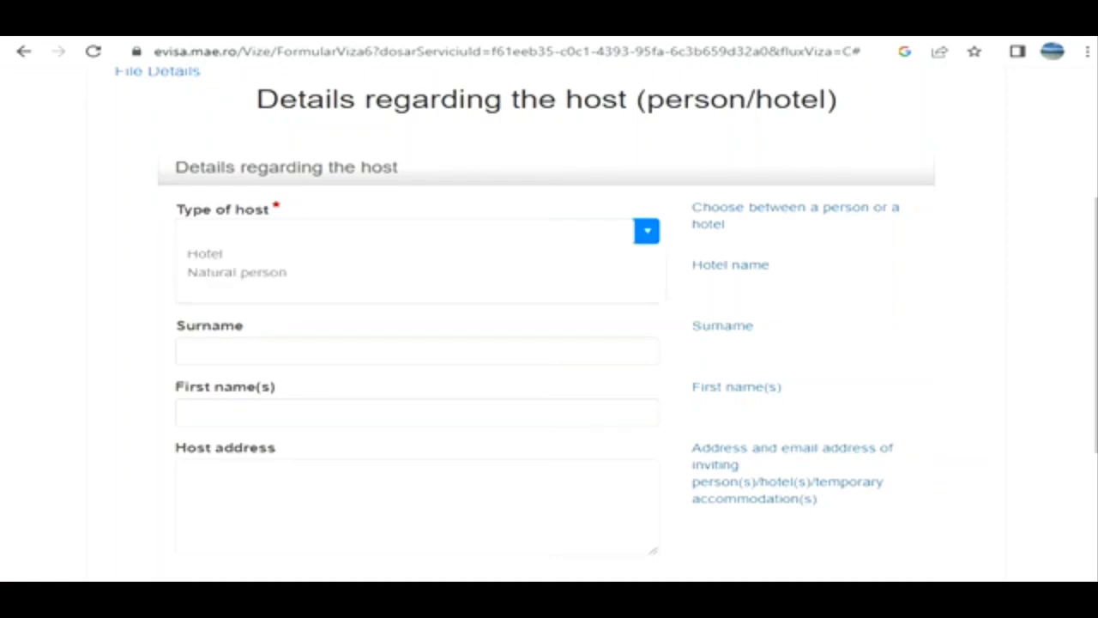
click(205, 254)
click(417, 293)
text(Hotel1)
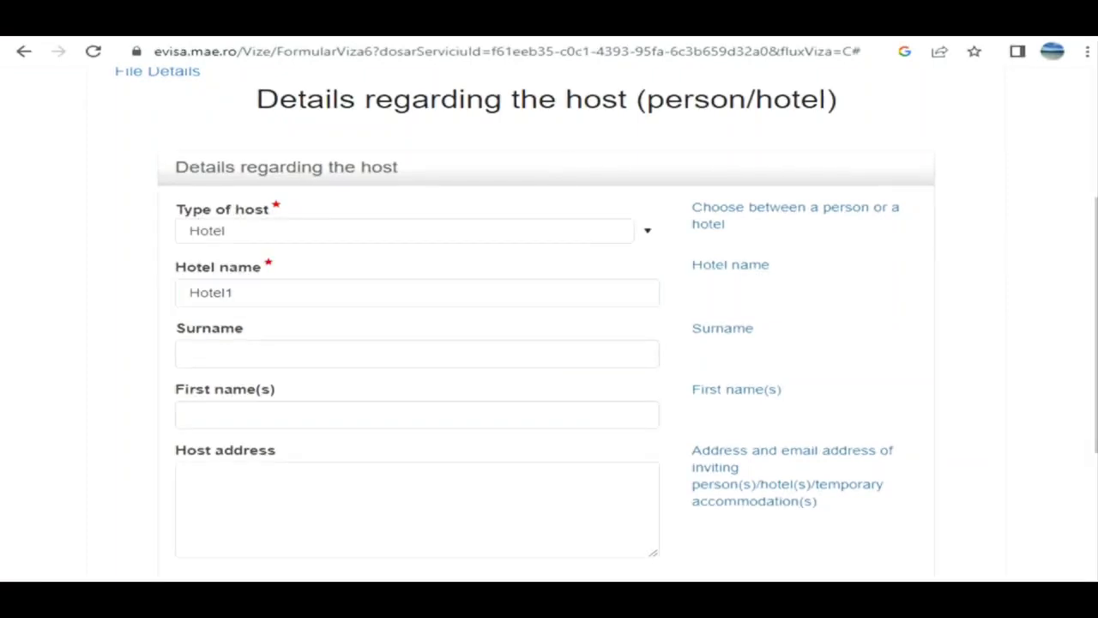
drag(1096, 326, 1096, 405)
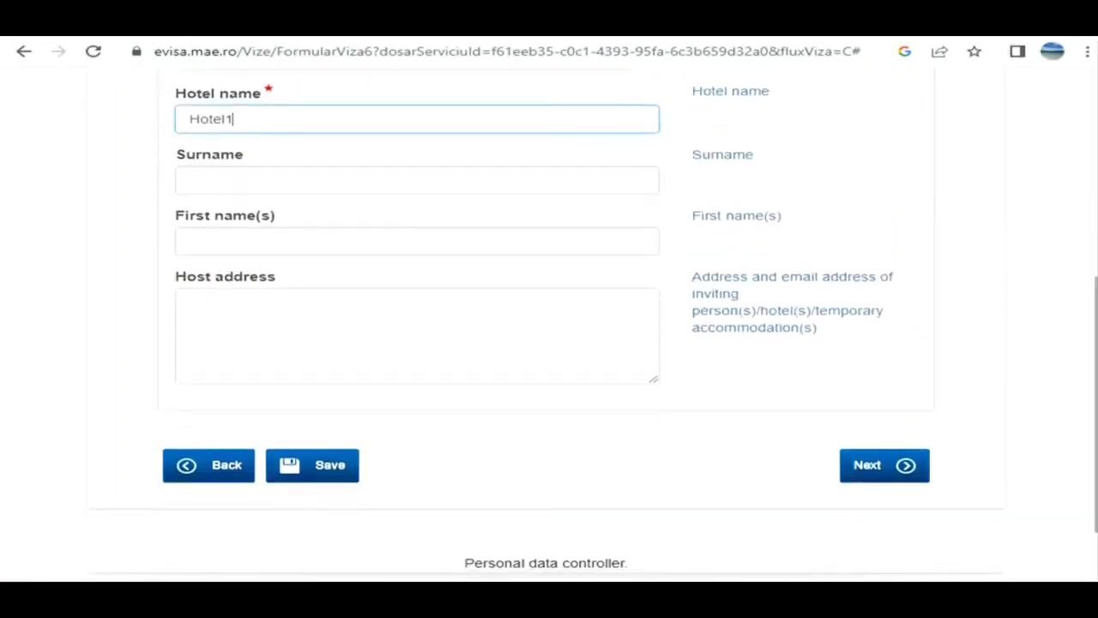
click(884, 465)
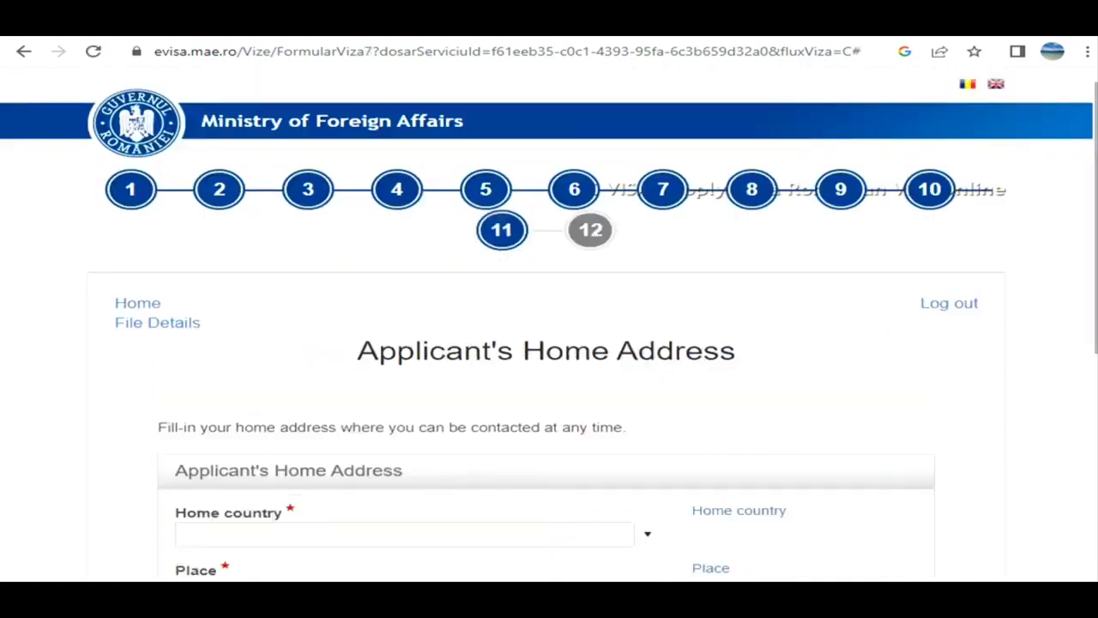
- Enter India as the home country and New Delhi as the place, and continue to the visa application summary
drag(1096, 258, 1096, 409)
click(647, 225)
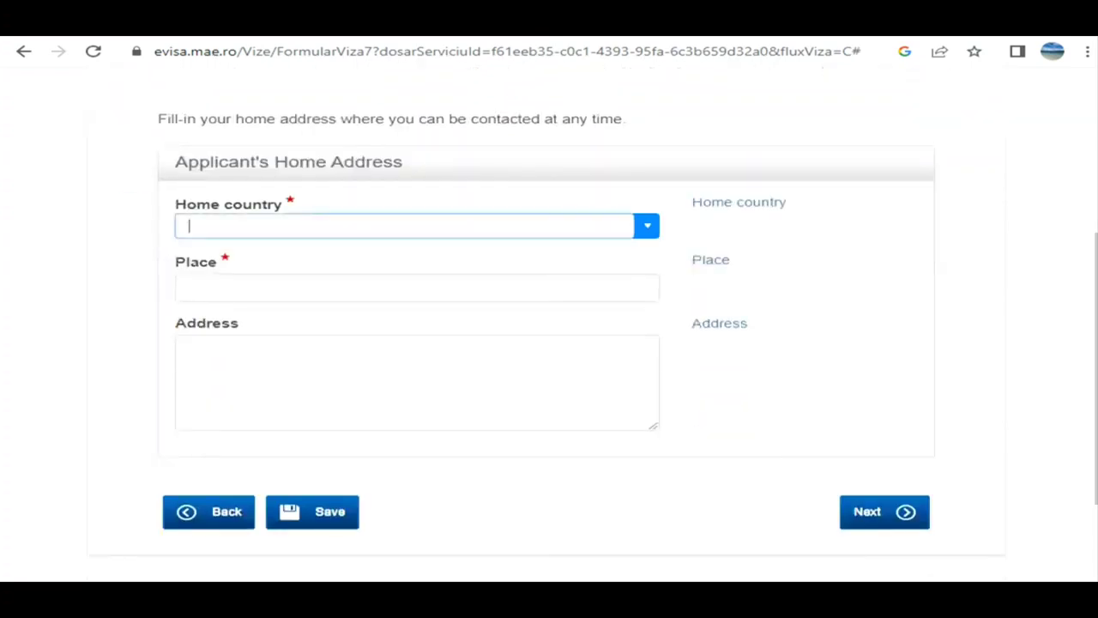
text(indi)
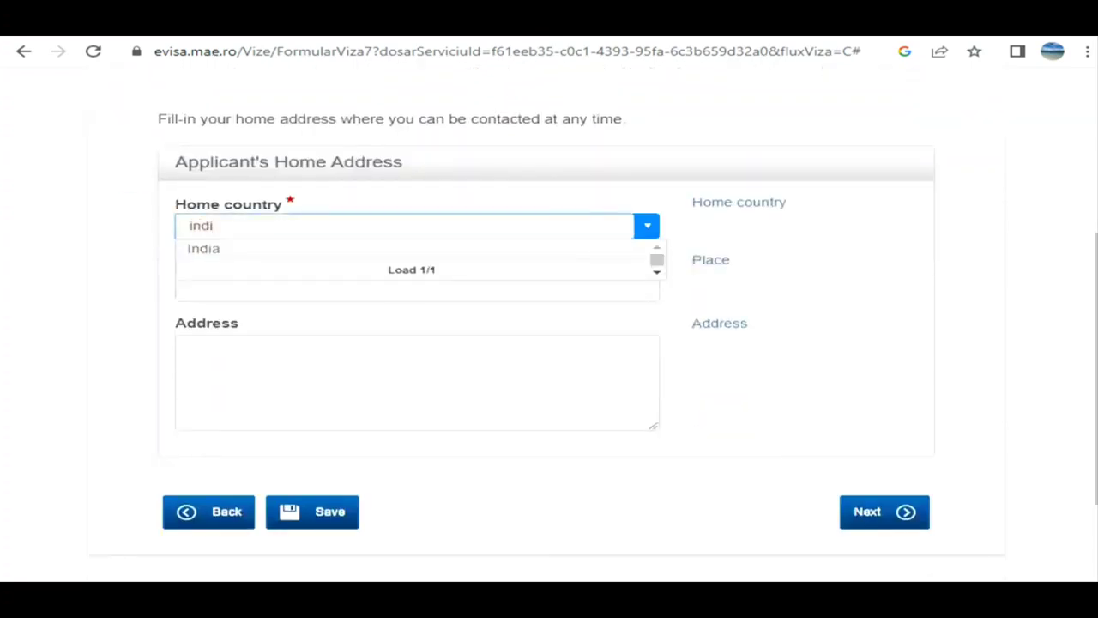
key(Return)
click(189, 288)
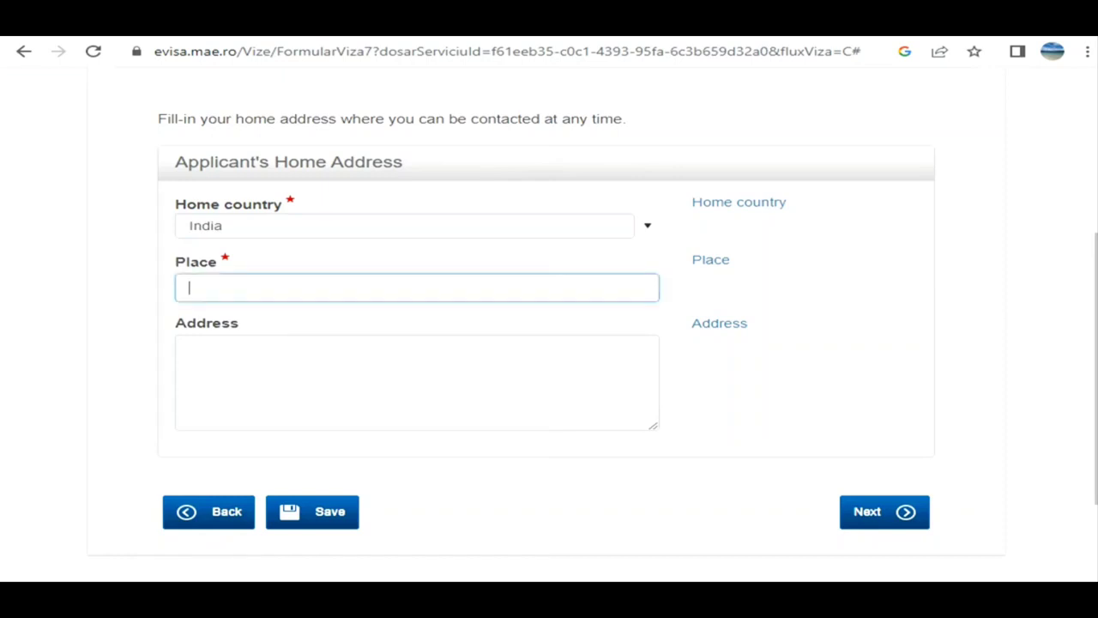
text(new delhi)
click(883, 511)
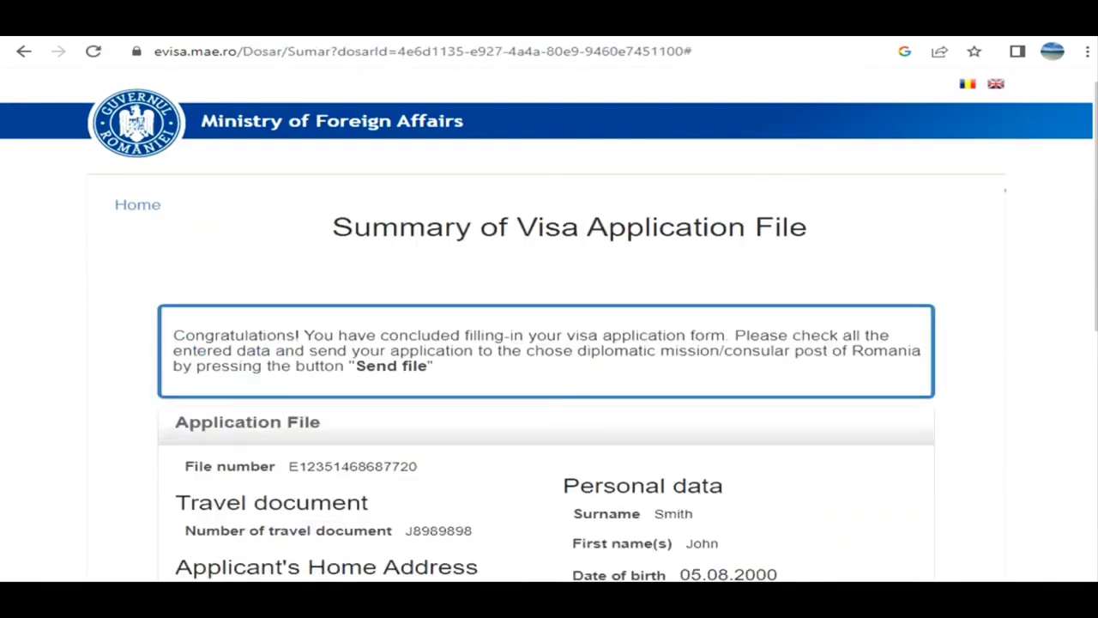
- Review the summary of the visa application file, including the entered data, application status and options for sending or downloading it
scroll(549, 326, down, 5)
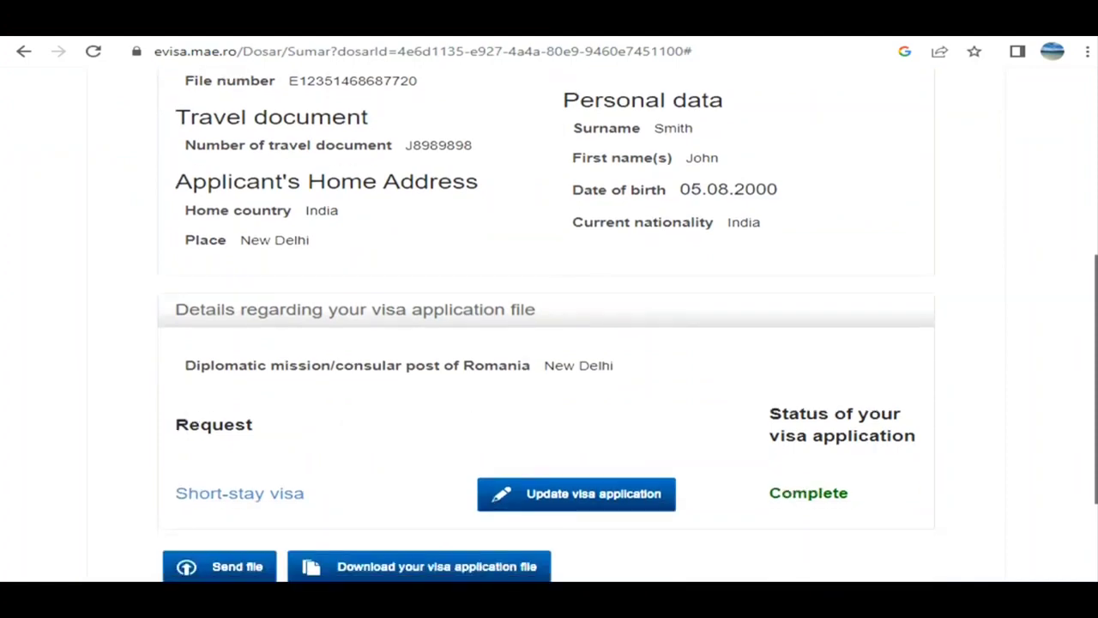
scroll(550, 326, down, 1)
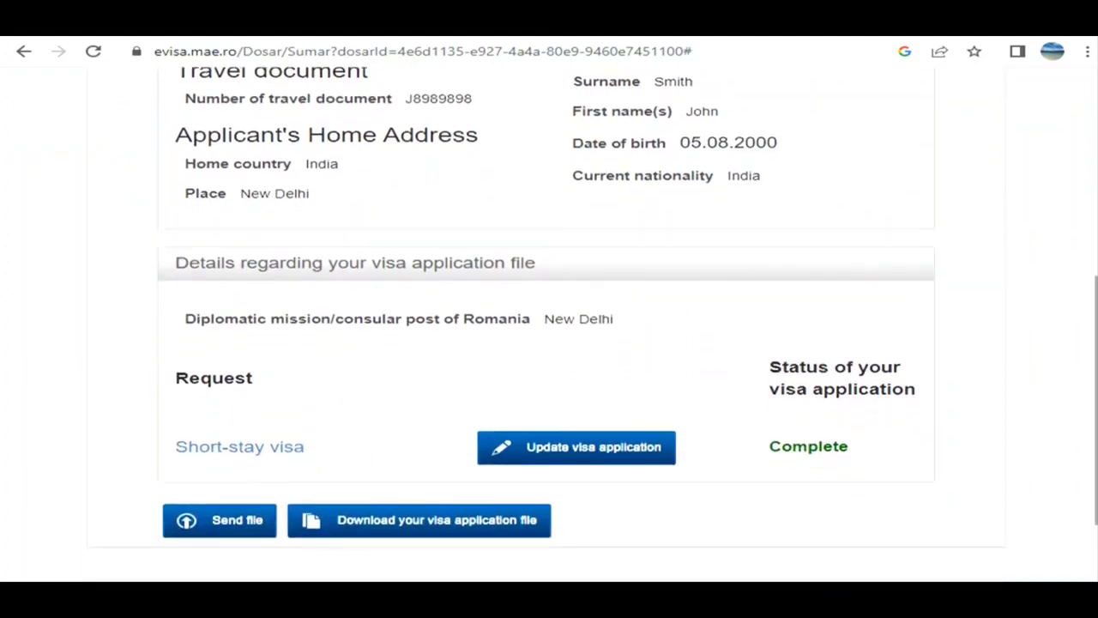
scroll(549, 326, up, 1)
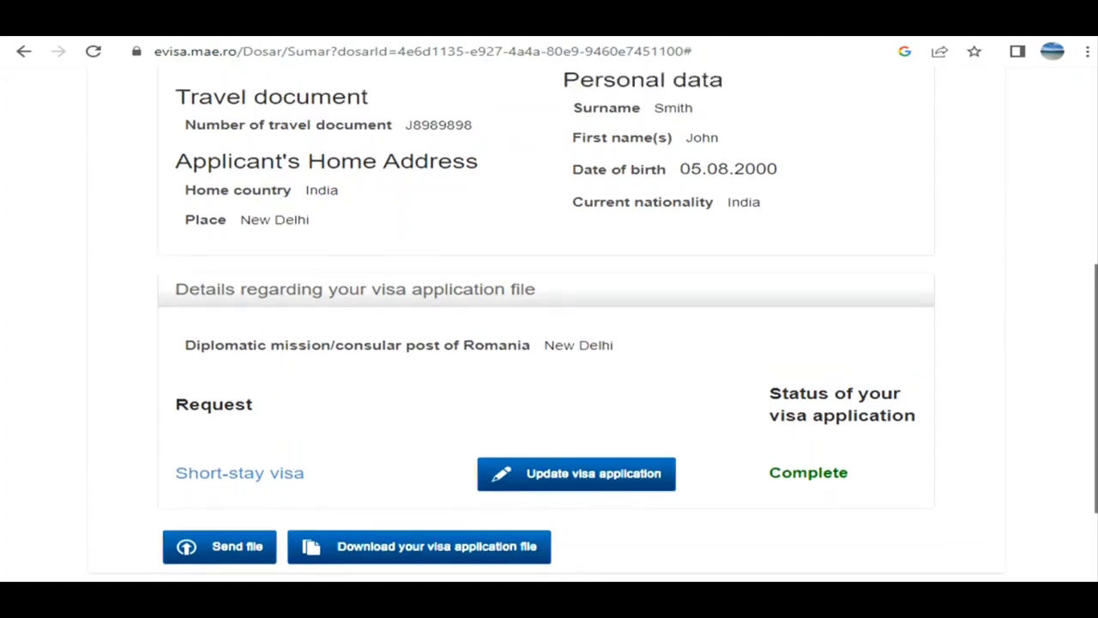